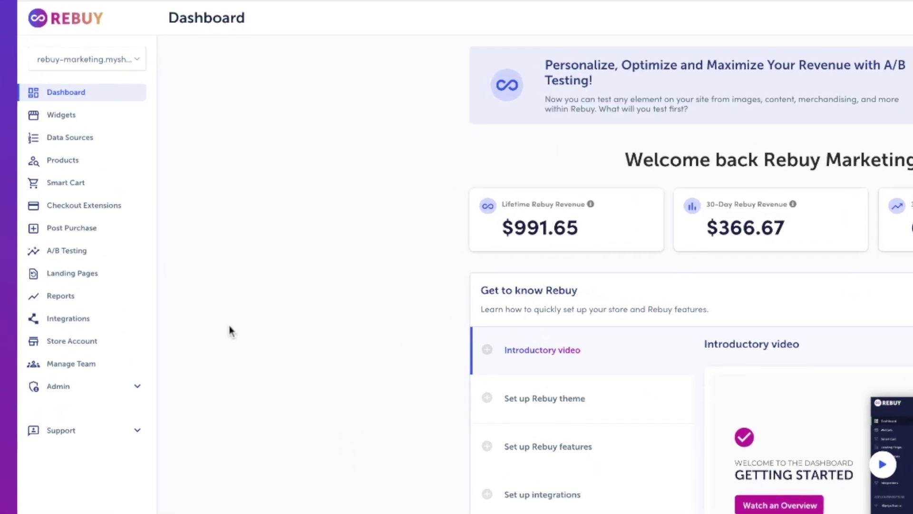
Start a new Content Block checkout extension and name it 'Review + Social Proof'.
click(87, 206)
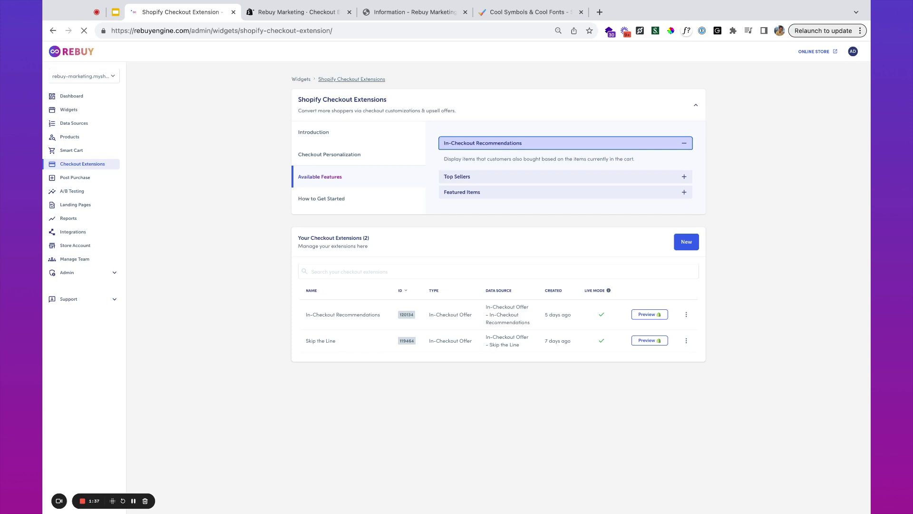
click(688, 247)
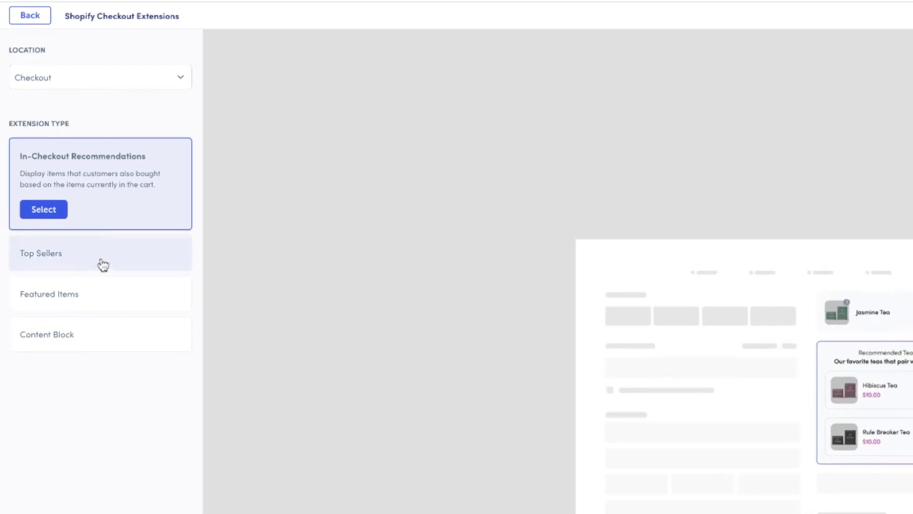
click(107, 343)
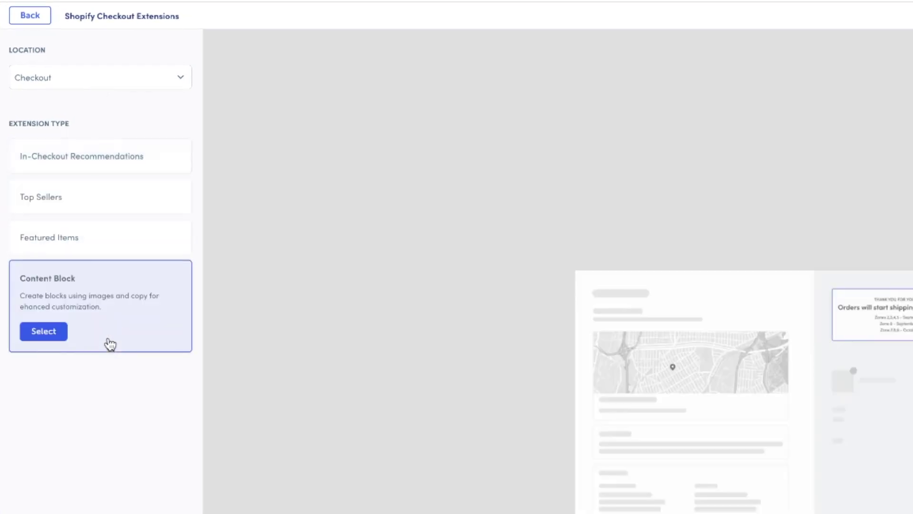
click(50, 332)
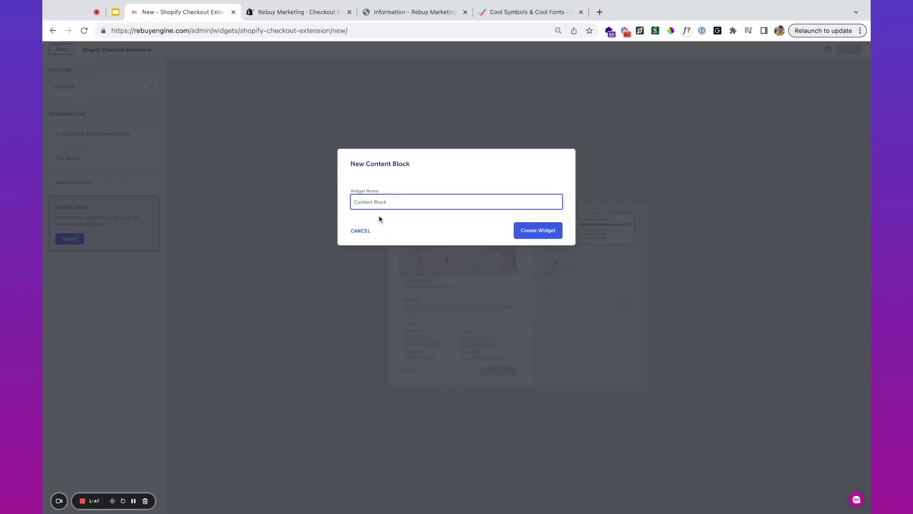
triple_click(425, 208)
text(Review + Social Proof)
Create the widget and clear the default thank-you title in its language settings.
click(534, 230)
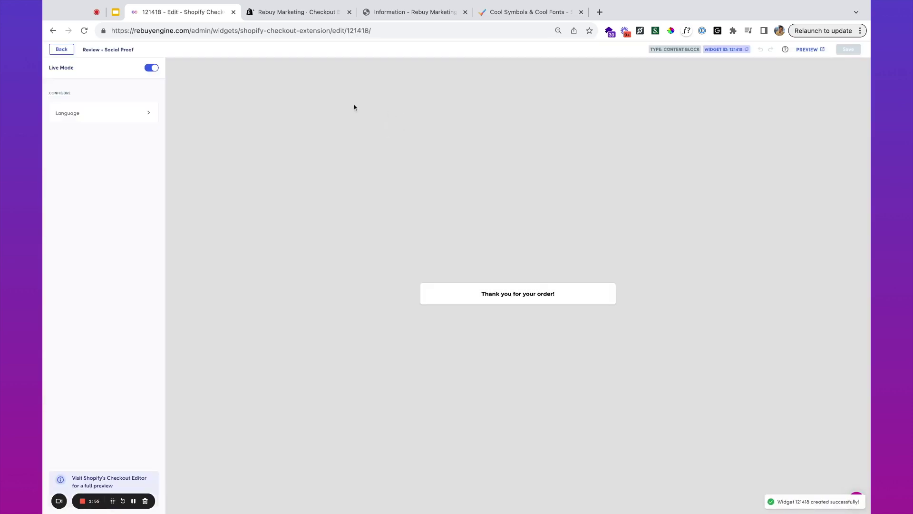
click(127, 114)
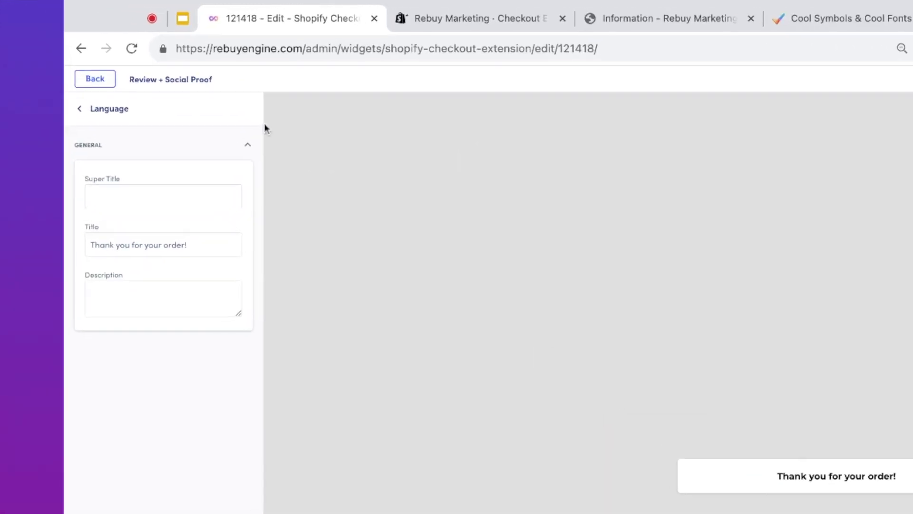
triple_click(135, 202)
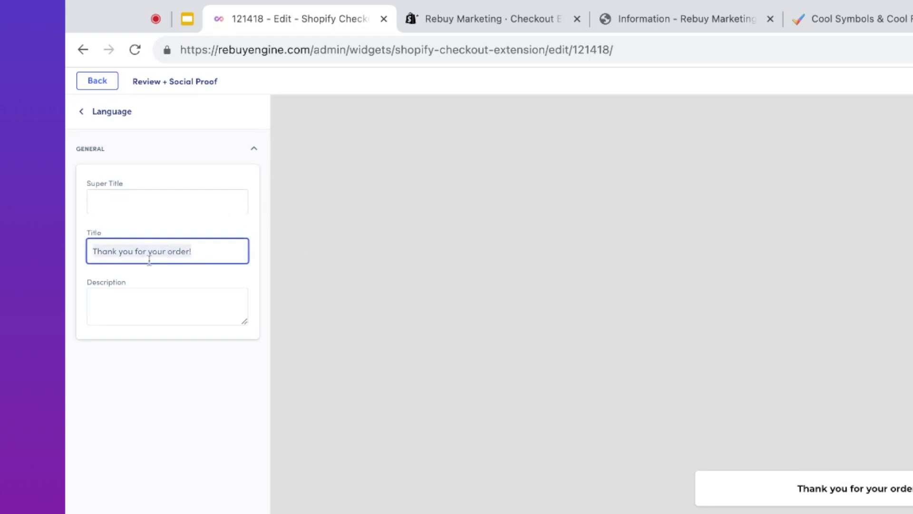
key(BackSpace)
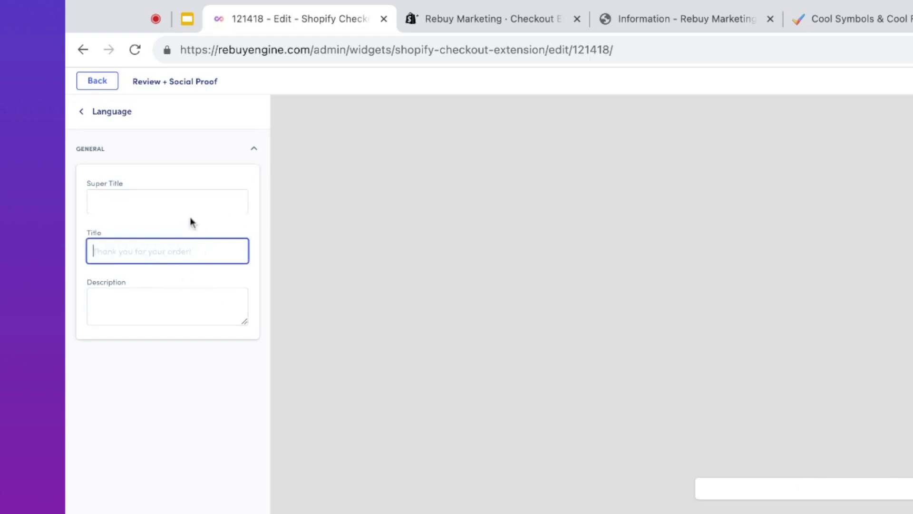
Fill the super title with 'heading 1' and the title with 'sub heading' placeholders.
click(183, 202)
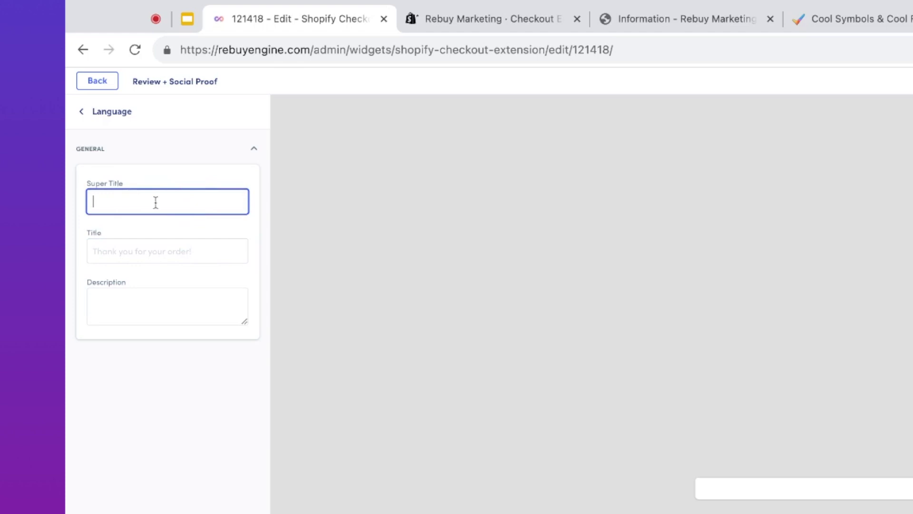
text(heading 1)
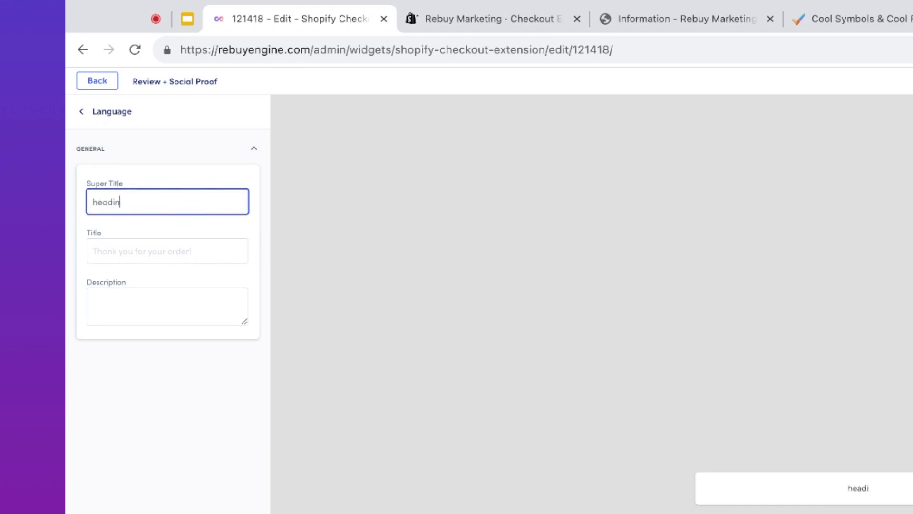
key(Tab)
text(sub heading)
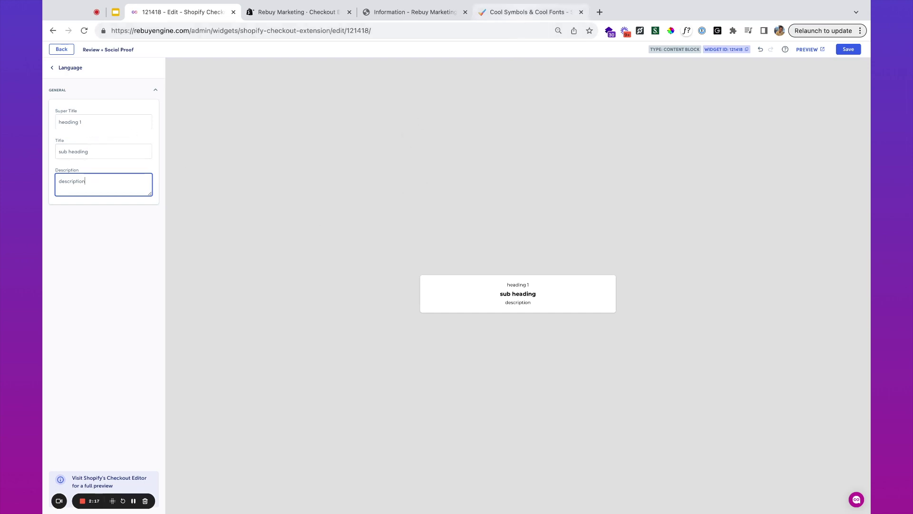
key(super+9)
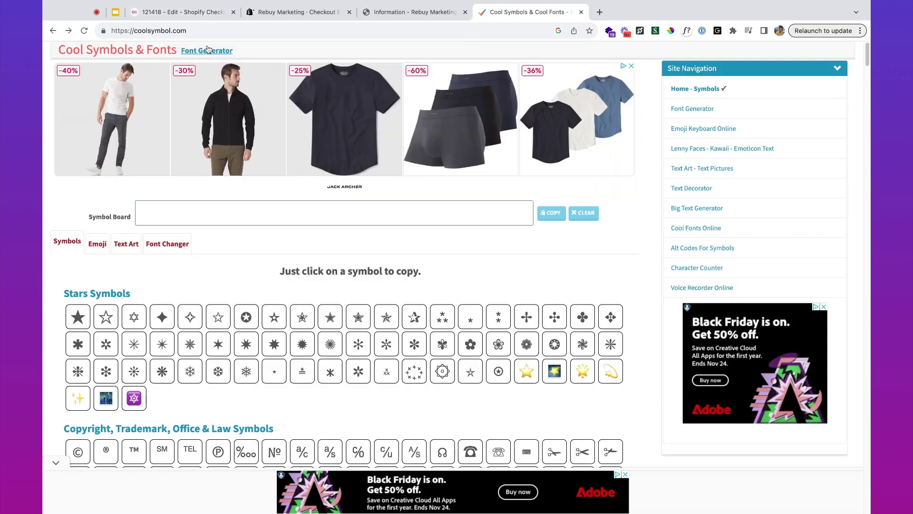
Copy the black star symbol (★) from Cool Symbols & Fonts.
click(78, 317)
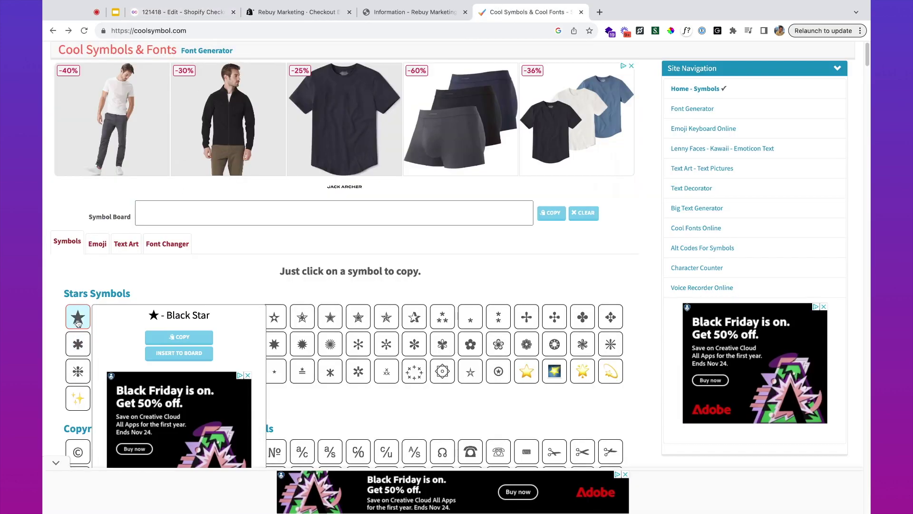
click(181, 337)
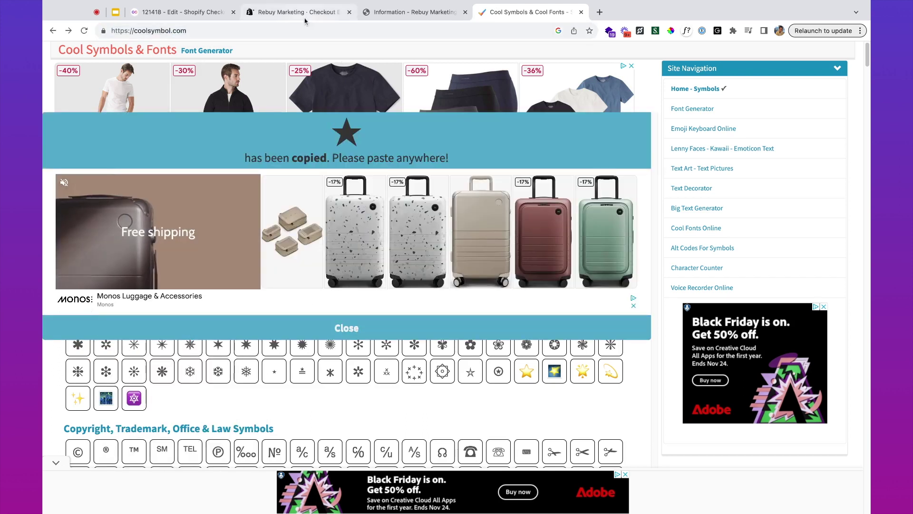
Replace the 'heading 1' super title with five black stars ★★★★★.
click(209, 13)
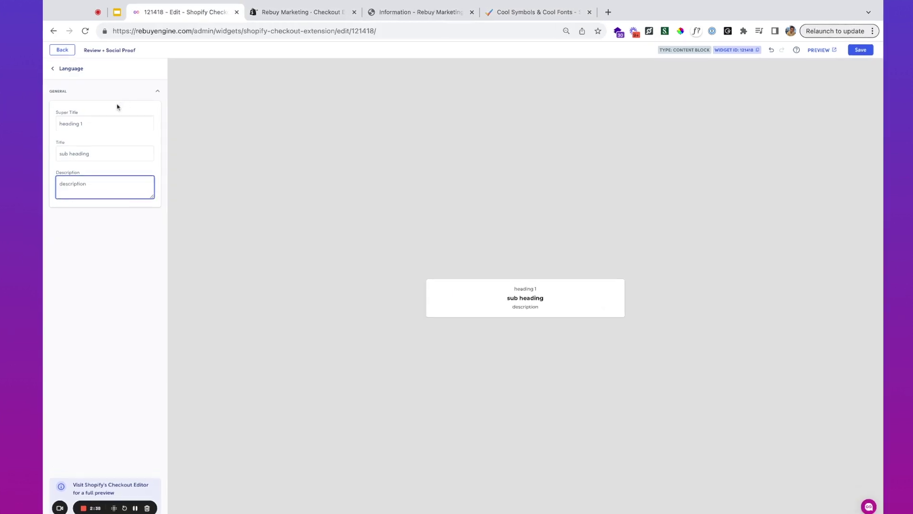
triple_click(103, 122)
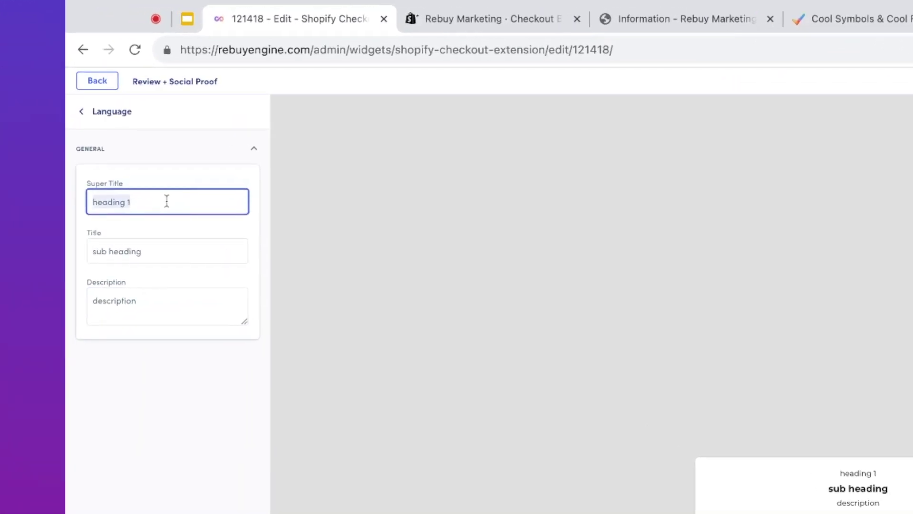
key(super+v)
key(super+v)
key(super+v)
key(super+v)
key(super+v)
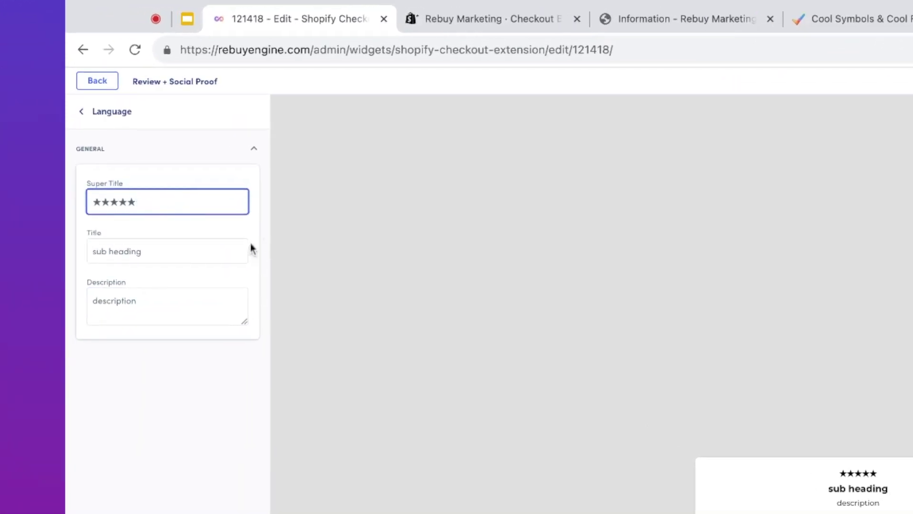
Set the title to 'Amazing brand' and the description to the customer review text.
triple_click(199, 252)
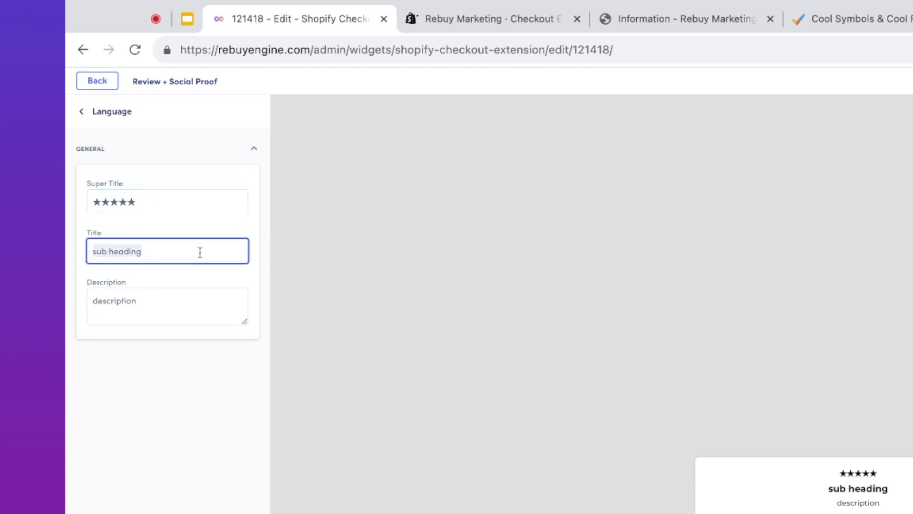
text(Amazing brand)
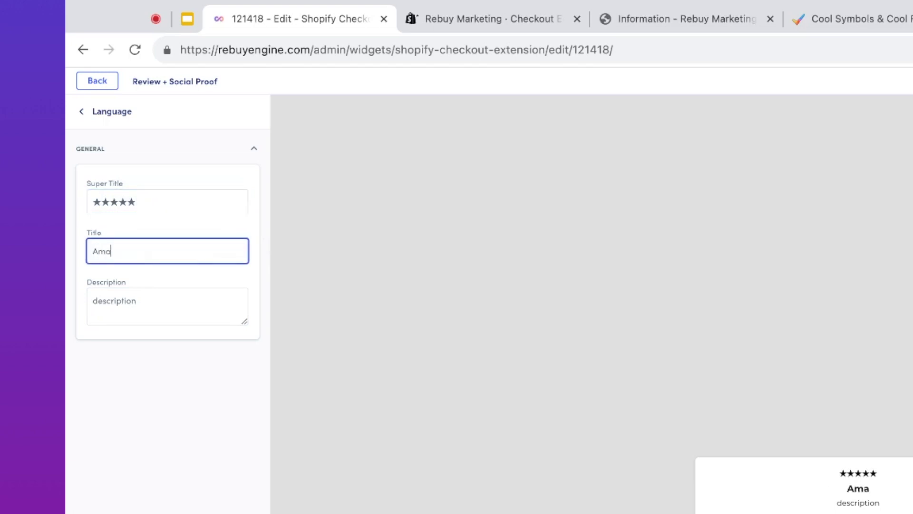
click(136, 301)
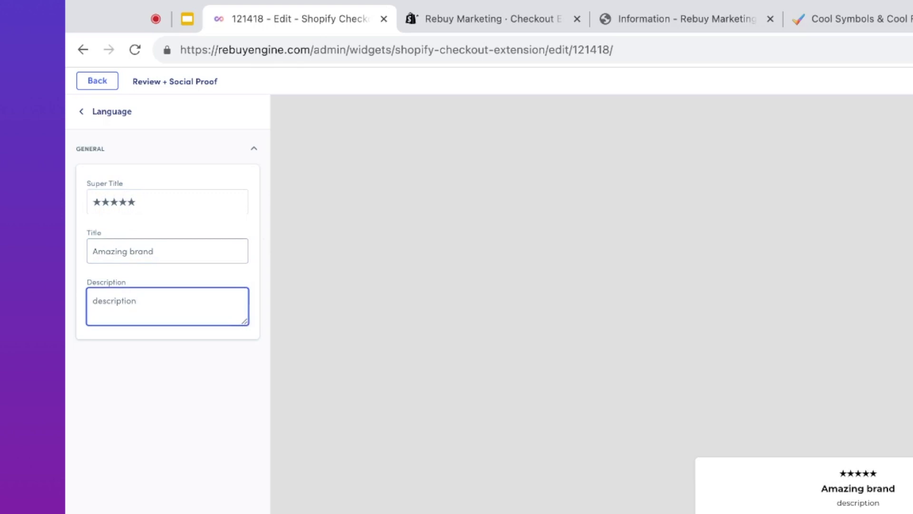
triple_click(187, 295)
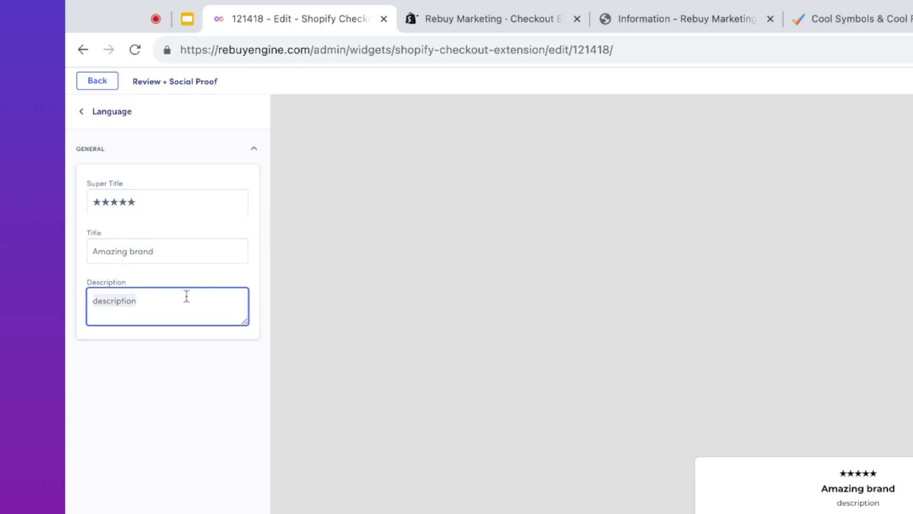
text(Here is a review as )
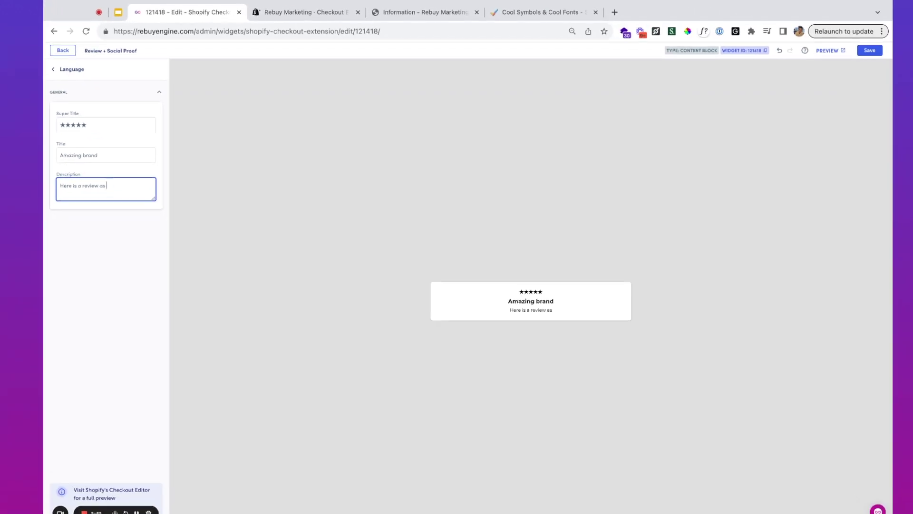
text(to why I over)
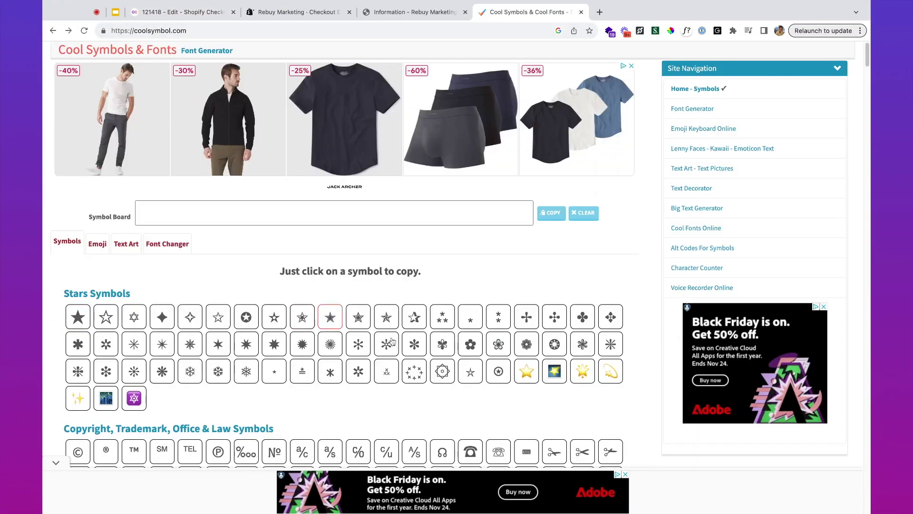
Copy the red heart emoji from Emoji Keyboard Online and return to the review editor.
click(103, 247)
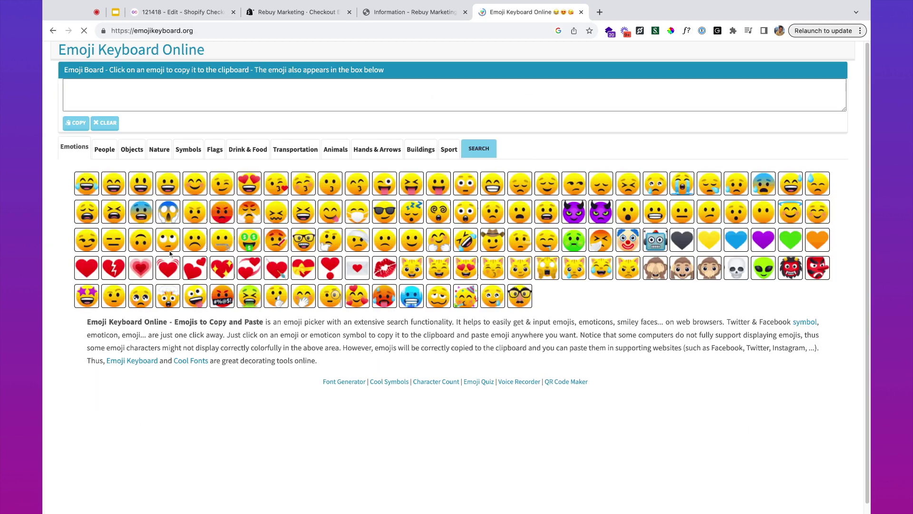
click(87, 264)
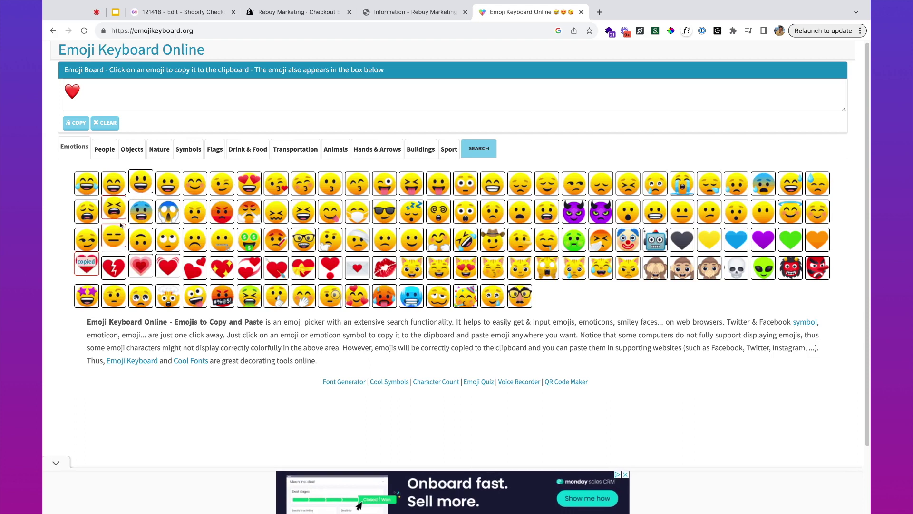
click(401, 14)
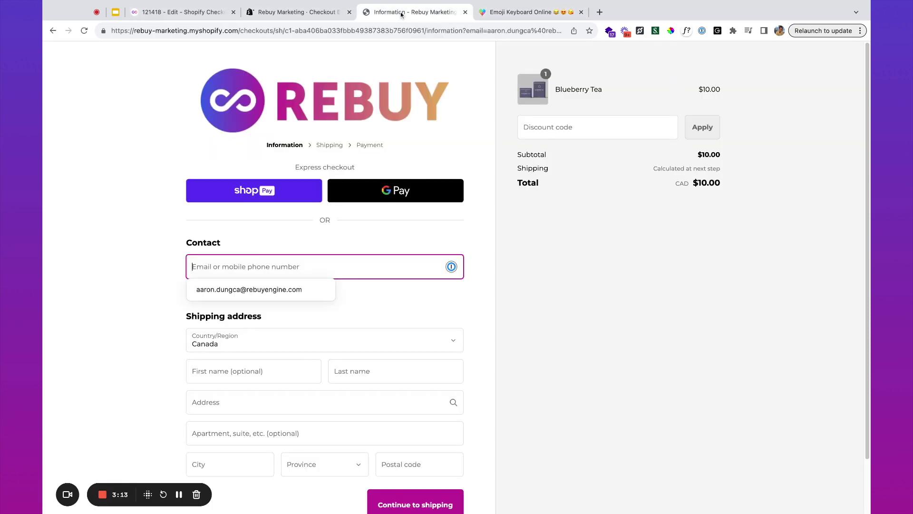
click(319, 13)
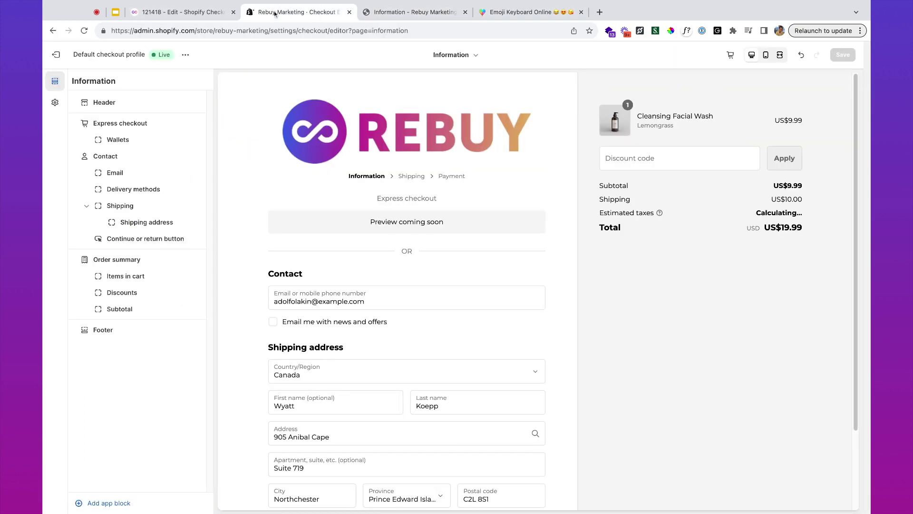
click(161, 13)
End the review description with a space and a red heart, then save the widget.
key(super+v)
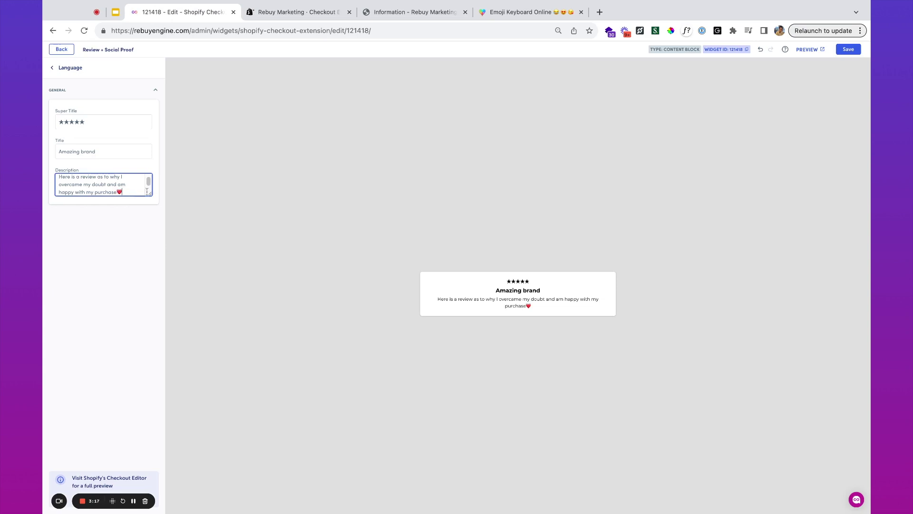
click(118, 191)
click(849, 50)
click(551, 231)
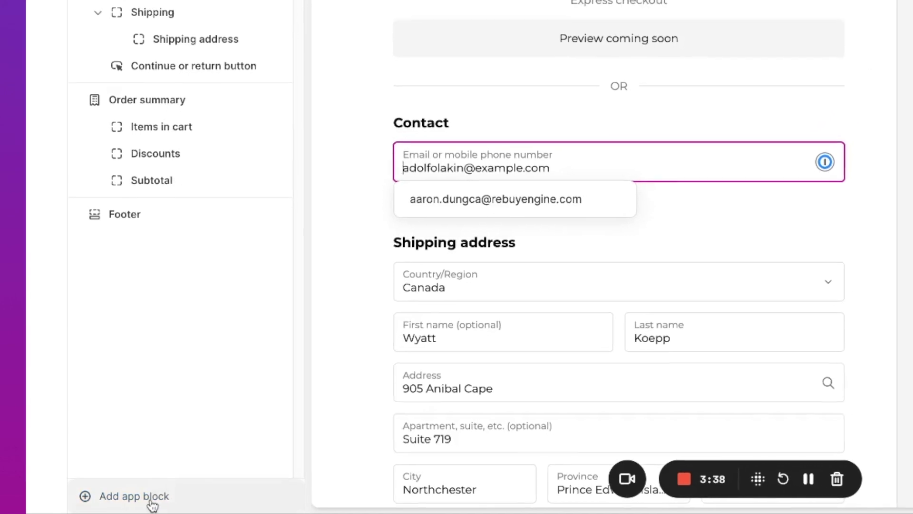
Add a Rebuy Smart Component block with widget ID 121418, shown in Shop Pay, Hide set to No, and save.
click(135, 495)
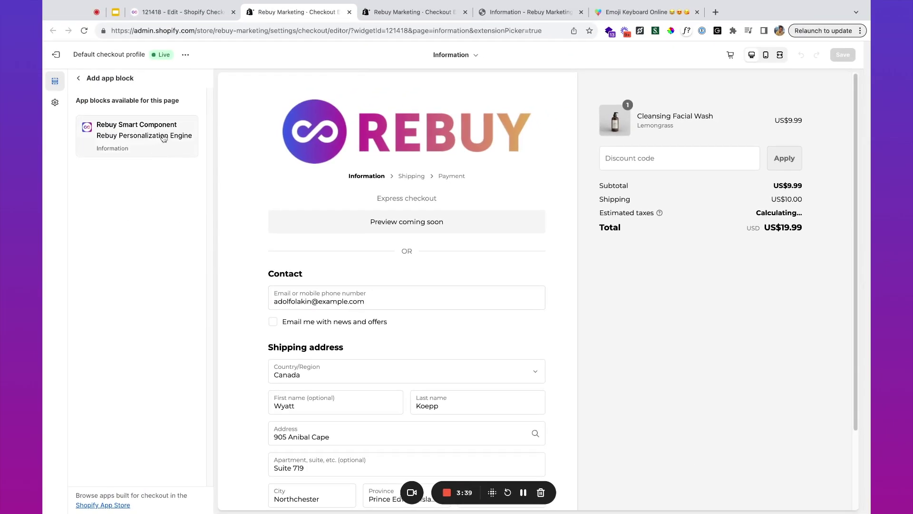
click(163, 138)
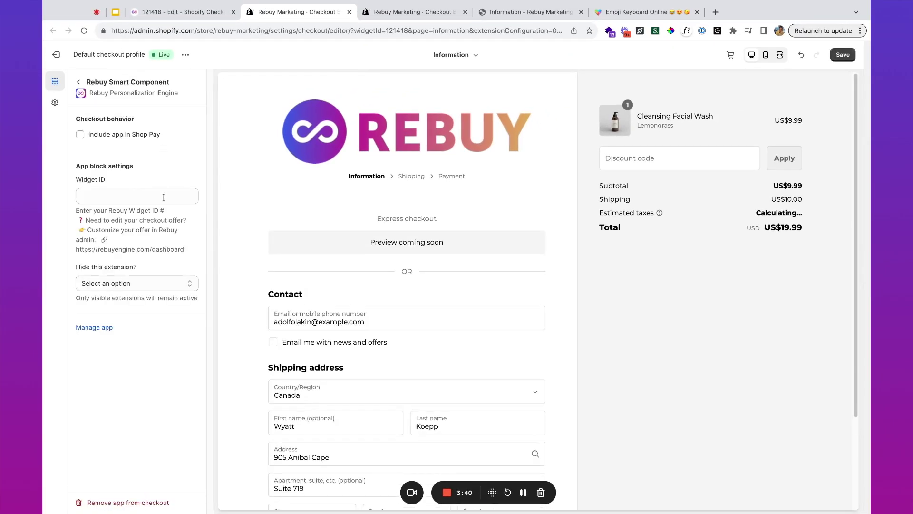
click(111, 135)
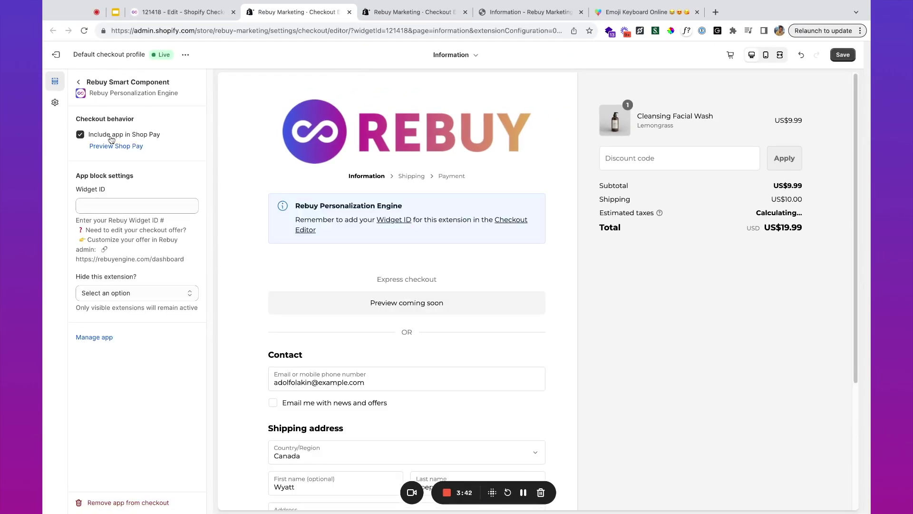
click(143, 205)
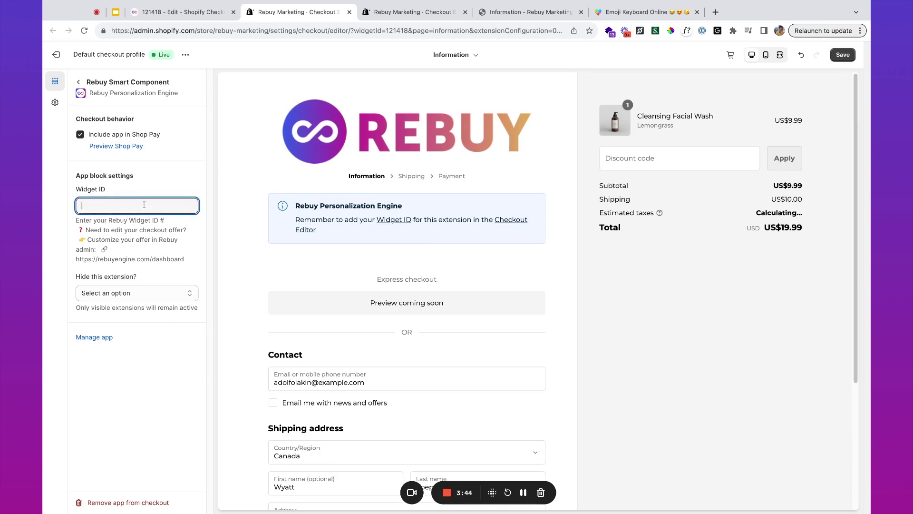
key(ctrl+v)
click(169, 183)
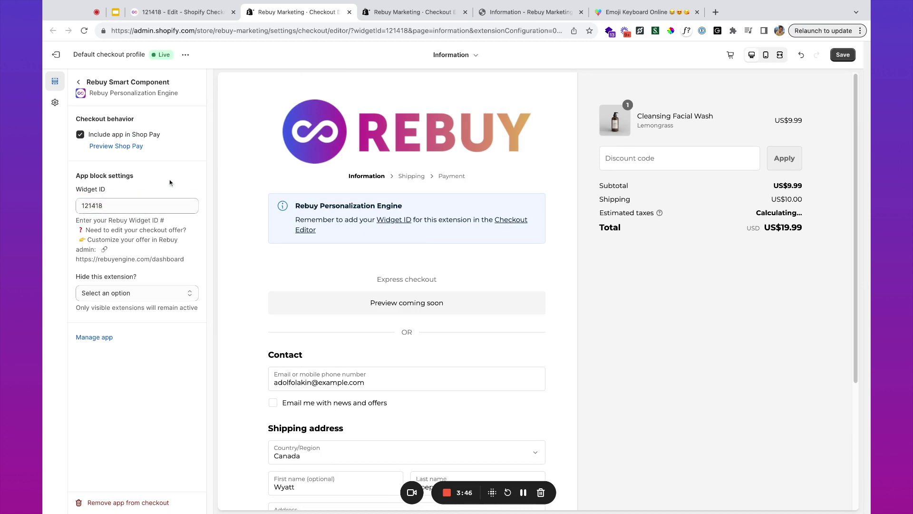
click(159, 295)
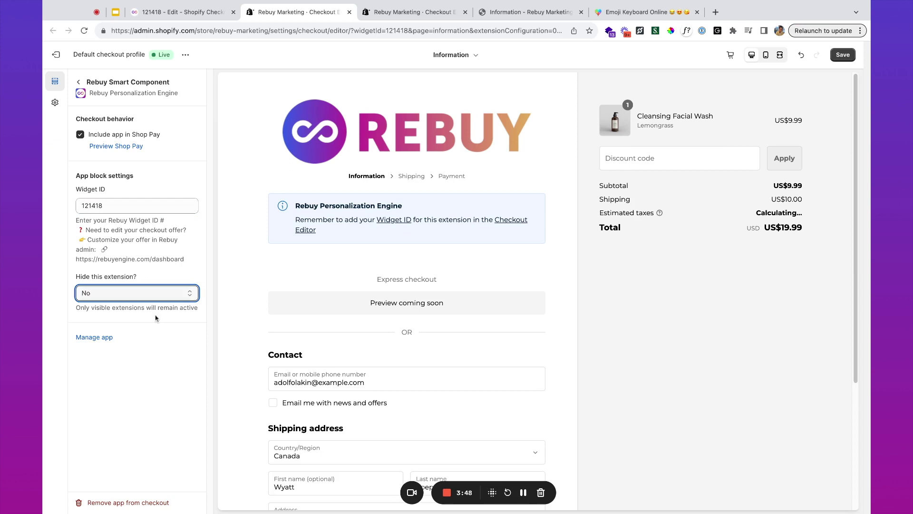
click(184, 369)
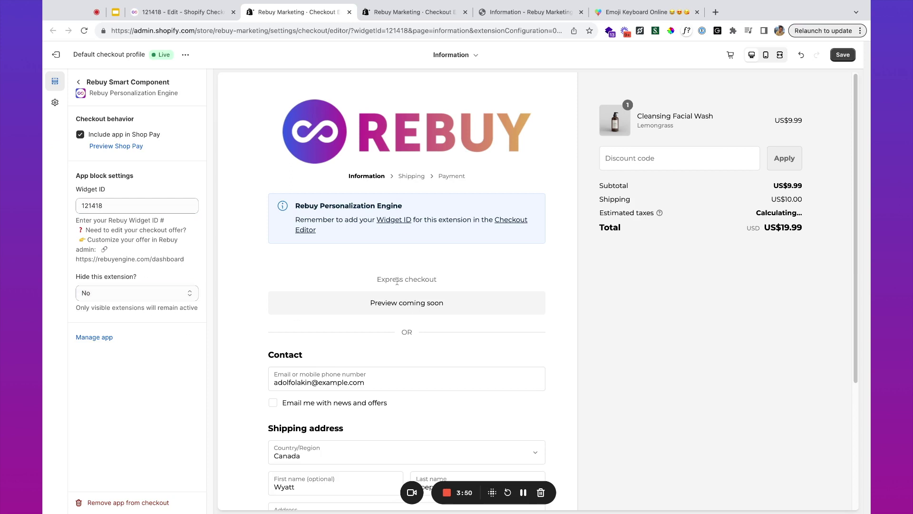
click(835, 57)
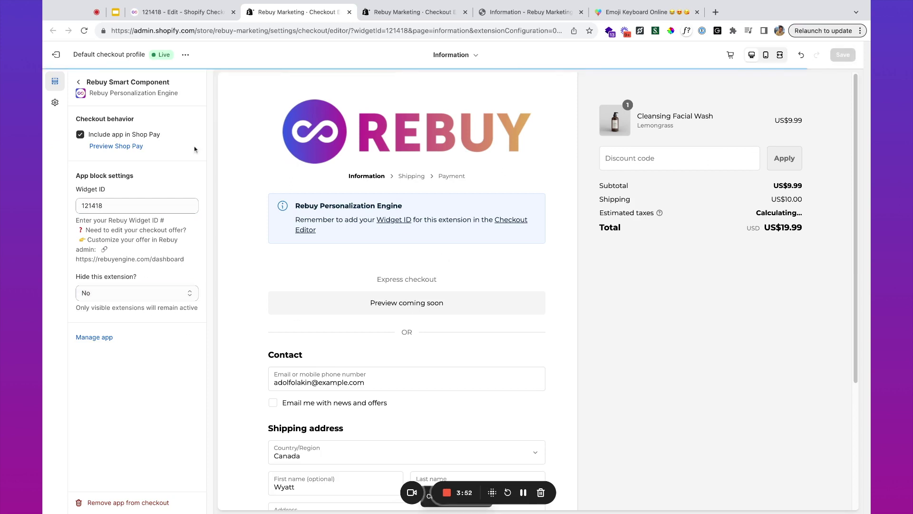
Move the Rebuy block beneath the Email section and reselect widget ID 121418.
click(79, 86)
mouse_move(99, 142)
mouse_down()
mouse_move(107, 196)
mouse_move(91, 138)
mouse_up()
click(166, 138)
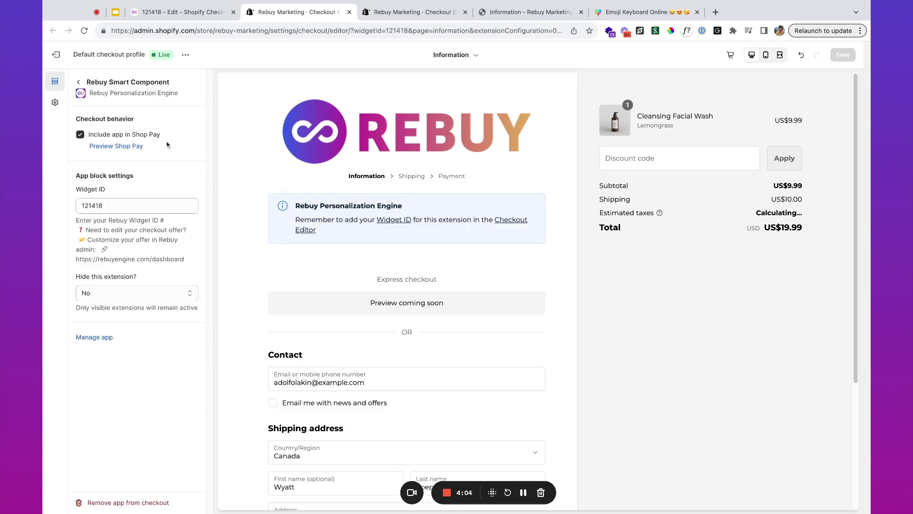
double_click(135, 202)
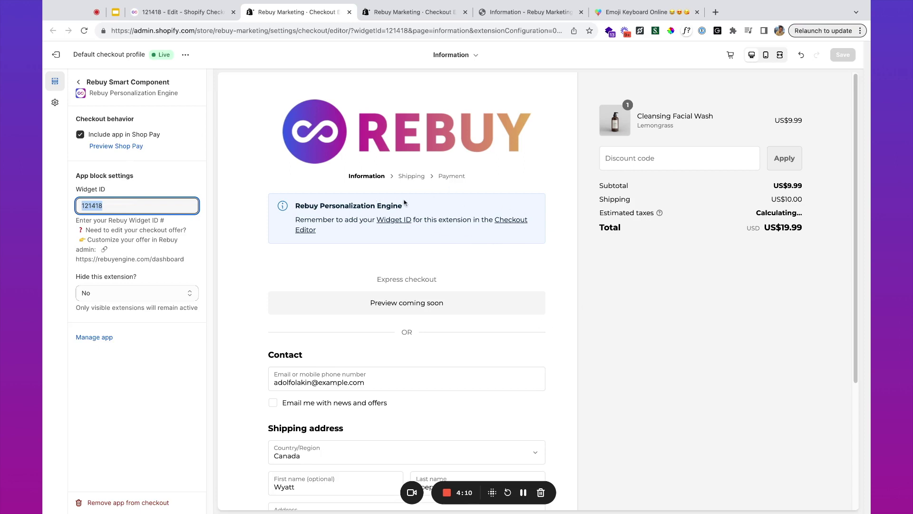
click(510, 17)
Reload the live checkout information page and dismiss the email autofill suggestion.
click(84, 30)
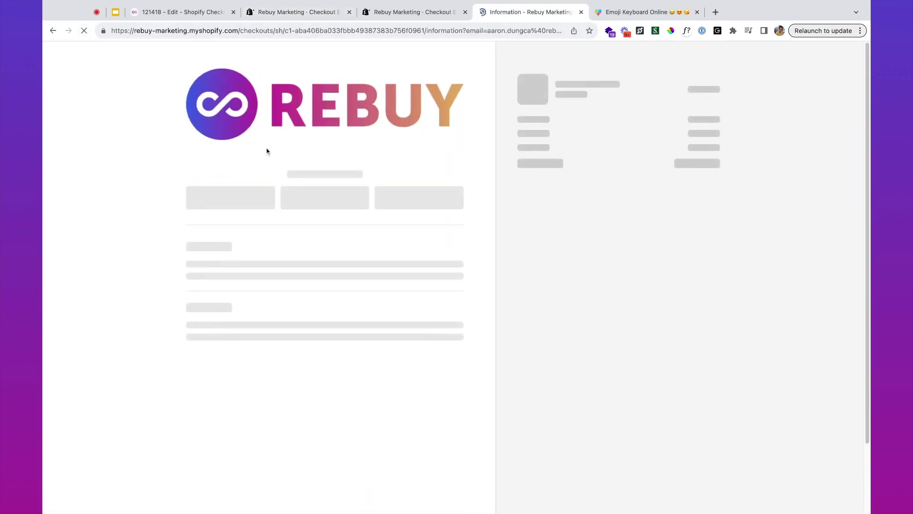
click(408, 197)
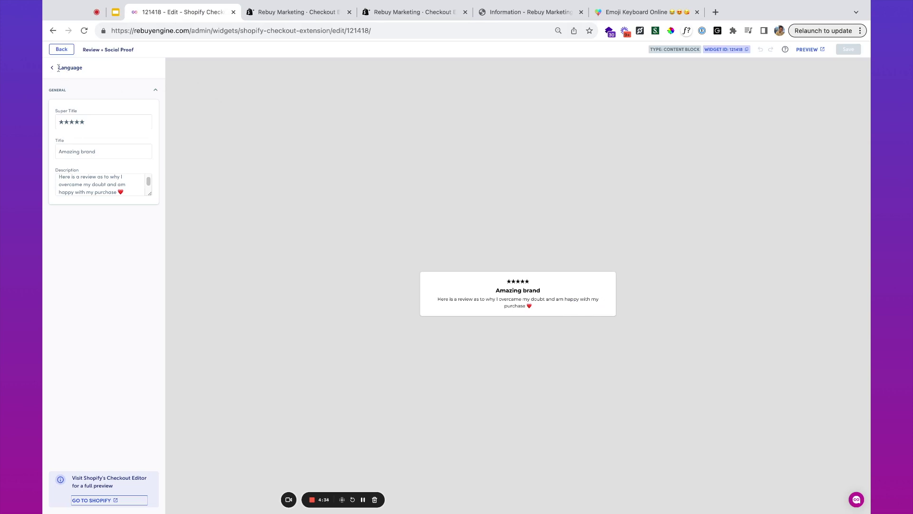
Leave the review block, return to the checkout extensions list, and choose Content Block.
click(56, 70)
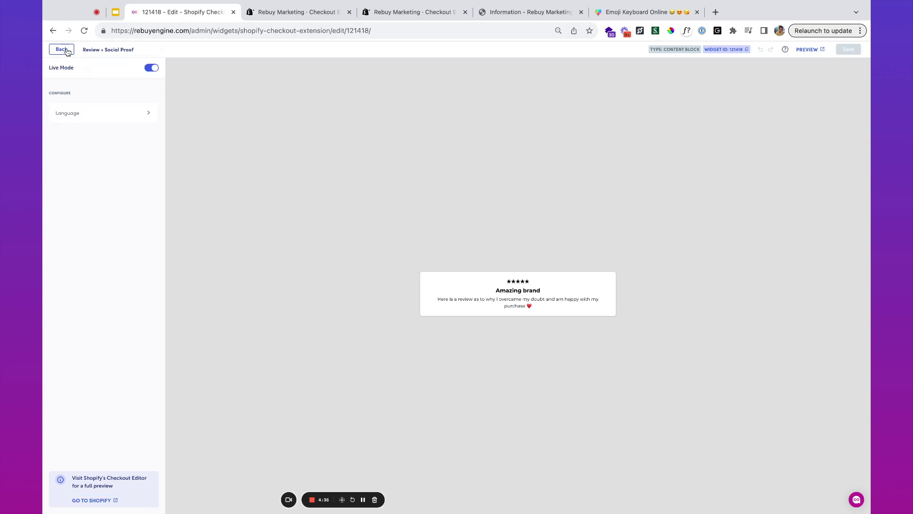
click(62, 50)
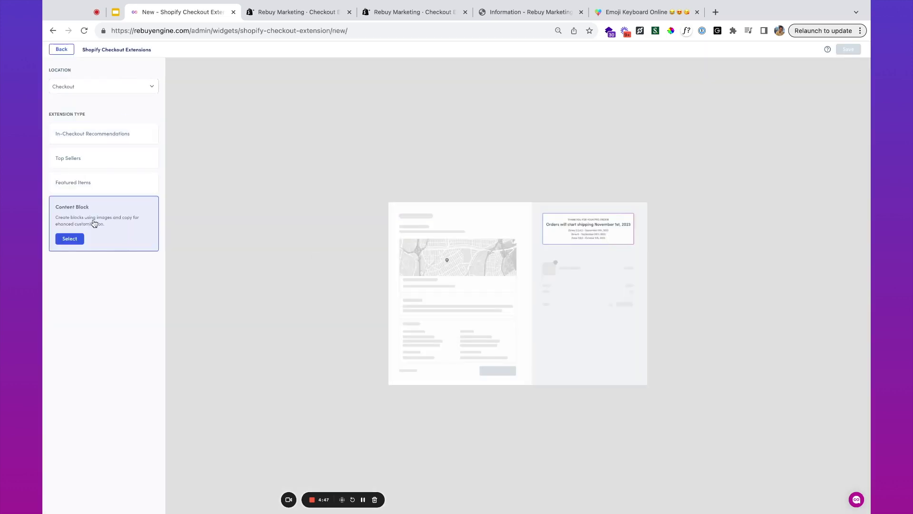
click(82, 238)
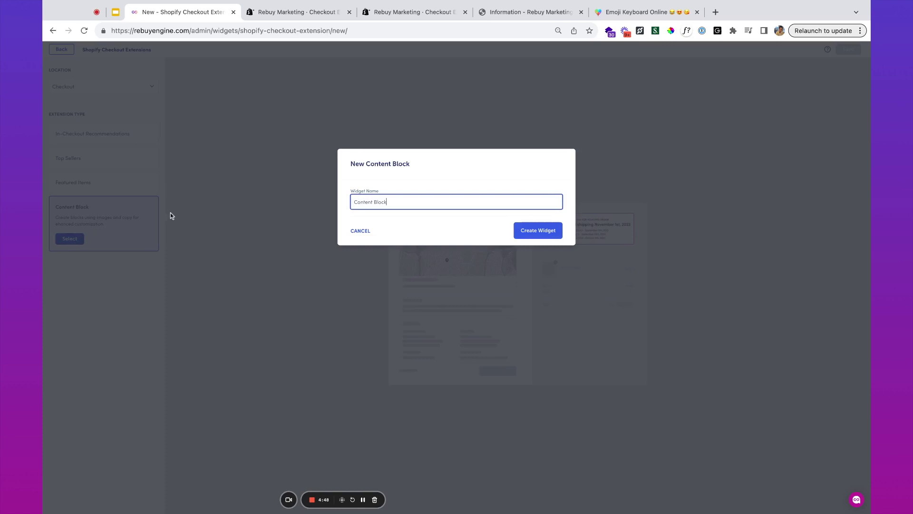
Name the new block 'Brand Messaging' and create the widget.
triple_click(442, 206)
text(Brand Messaging)
click(552, 227)
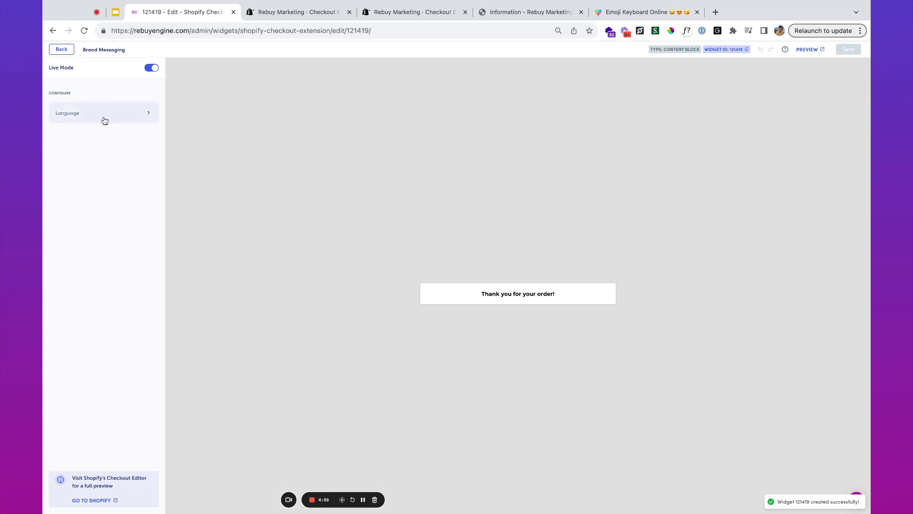
Enter 'Every purchase plants trees' and the tree-planting carbon-offset description in the block's text.
click(104, 119)
click(81, 121)
click(90, 151)
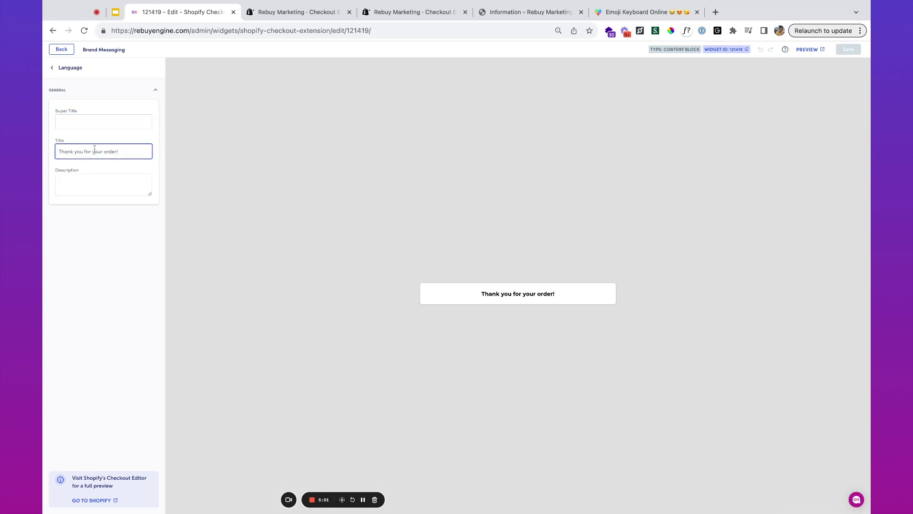
click(100, 120)
text(Every purchase )
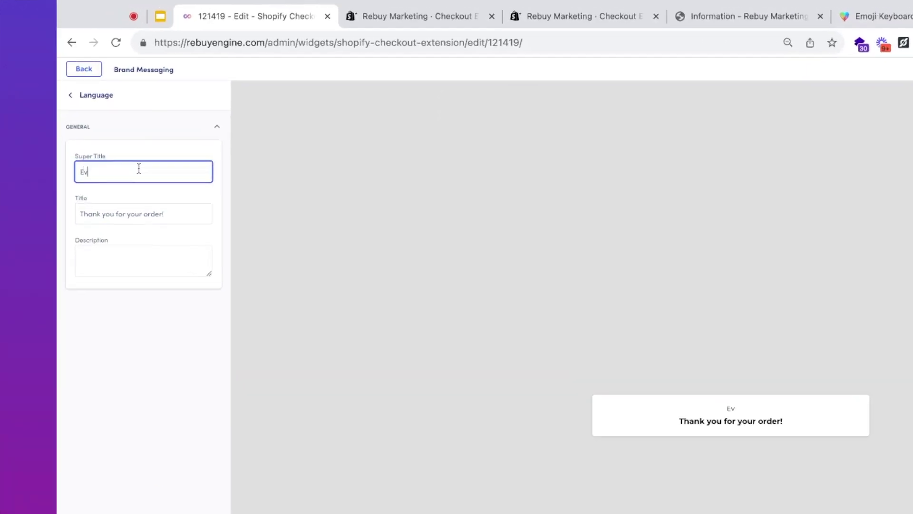
text(plants trees)
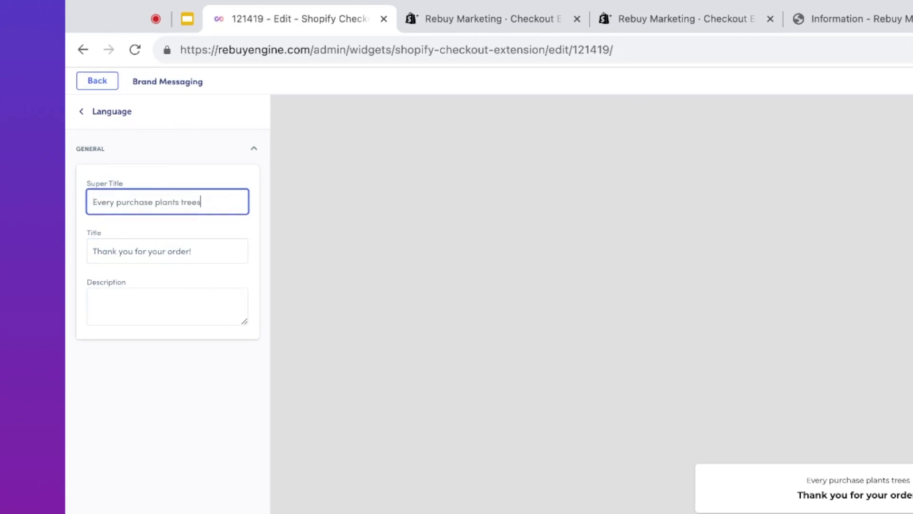
key(Tab)
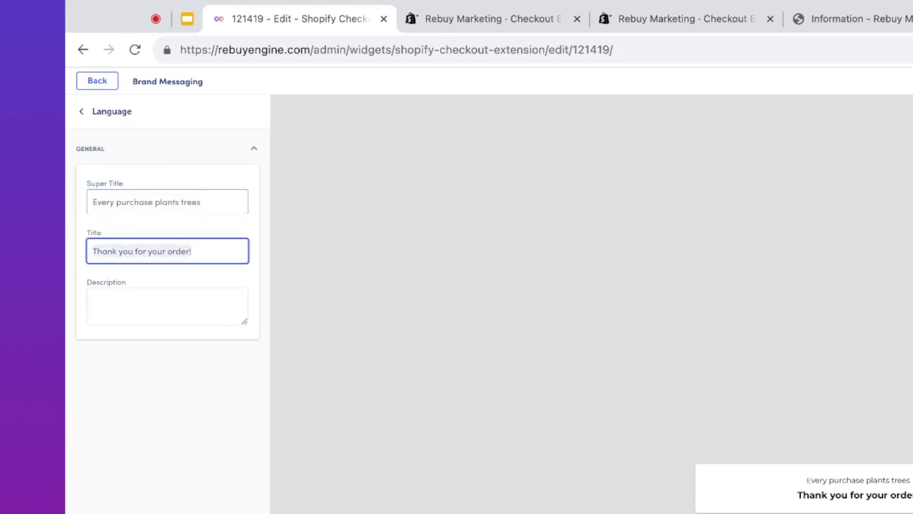
text(By)
key(BackSpace)
key(BackSpace)
key(Tab)
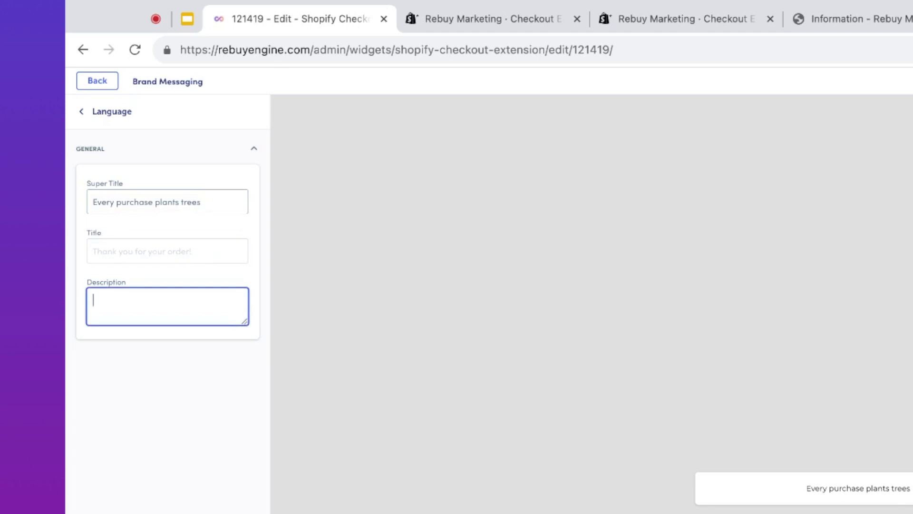
text(By supporting our)
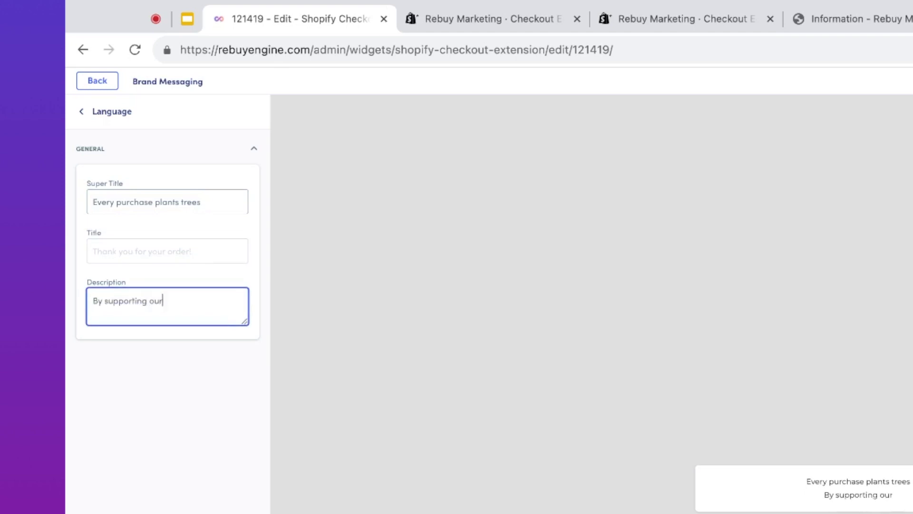
text( brand, you a)
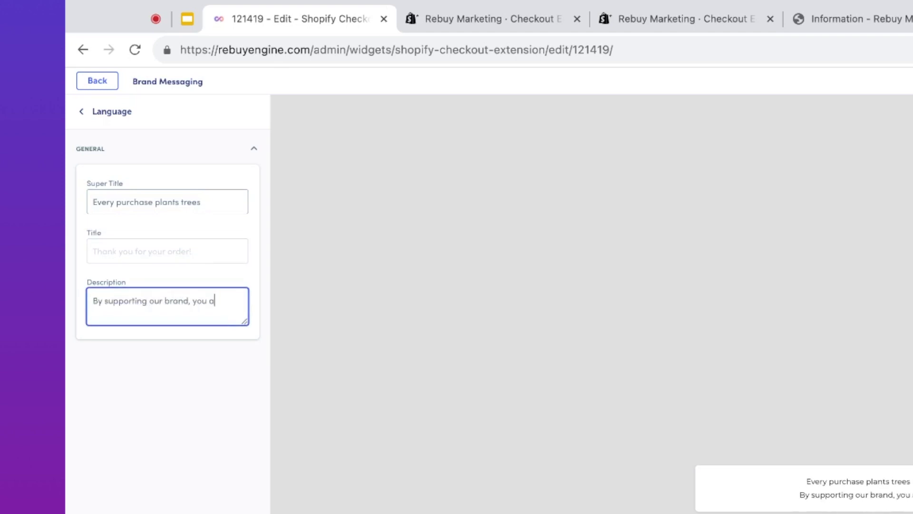
text(re helping offse)
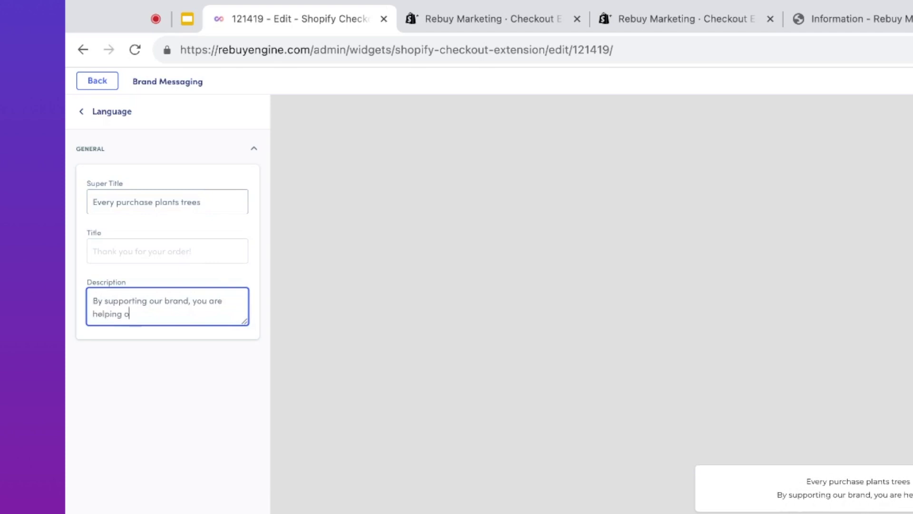
text(t carbon em)
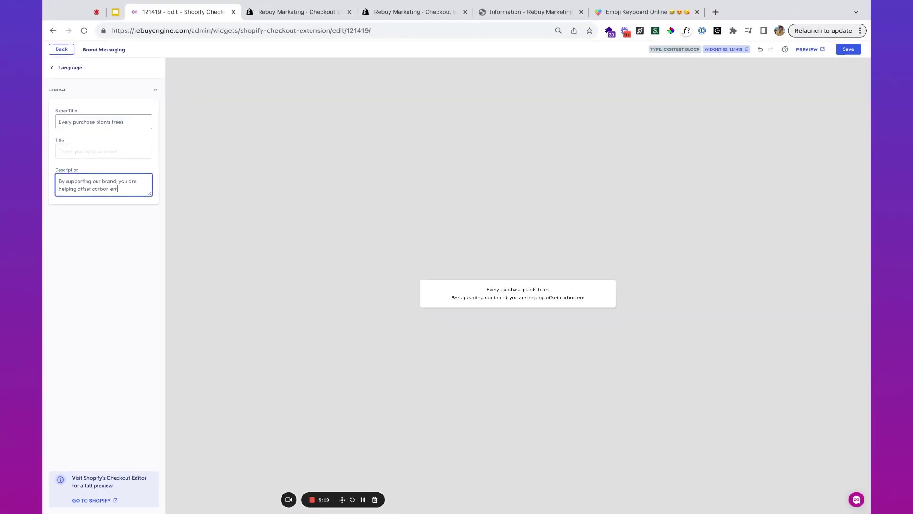
text(issions by planting trea)
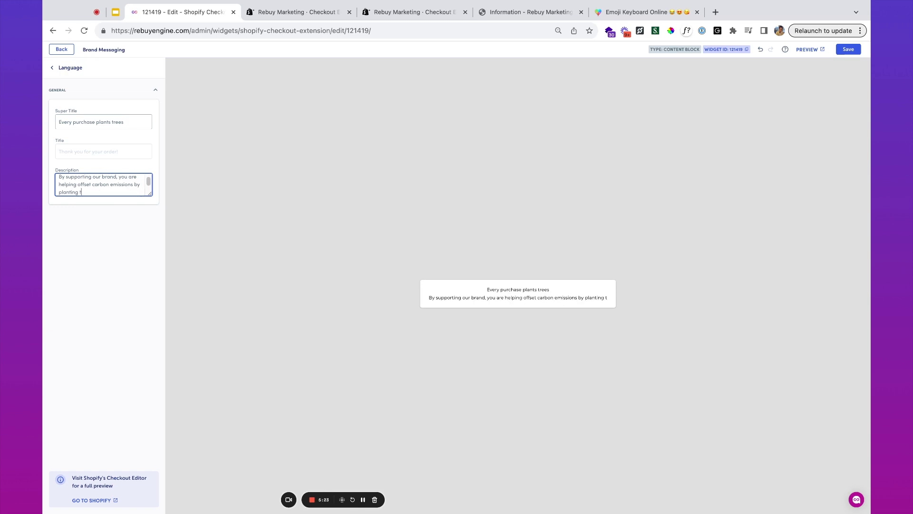
Move 'Every purchase plants trees' from the super title into the title field.
triple_click(90, 122)
key(ctrl+x)
click(102, 151)
key(ctrl+v)
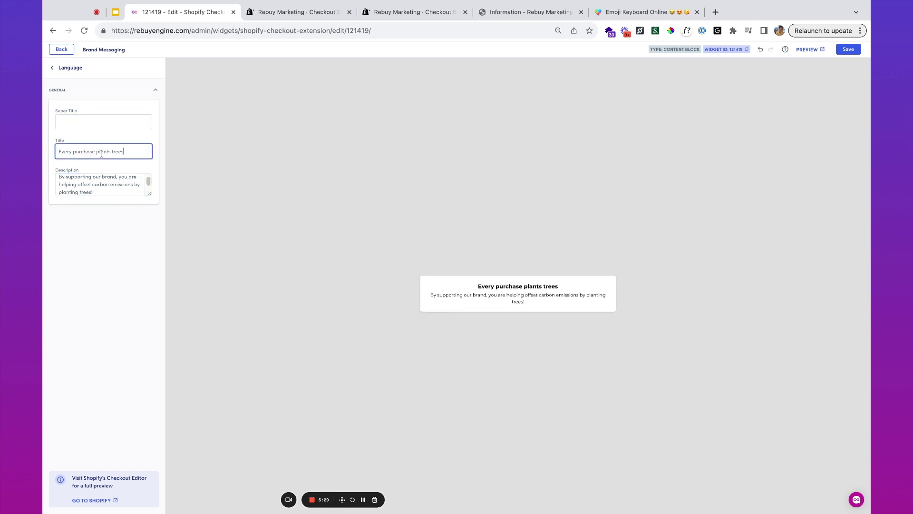
Save the Brand Messaging widget and copy its widget ID 121419.
click(846, 51)
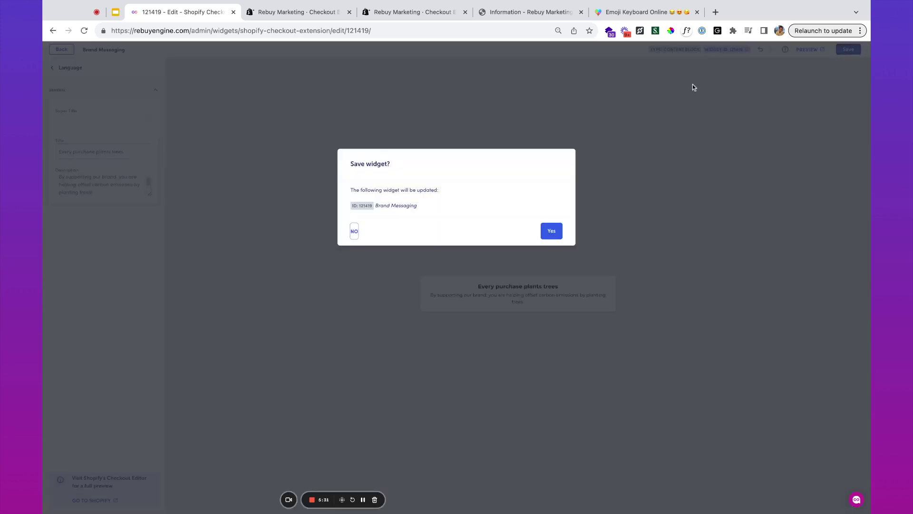
click(542, 235)
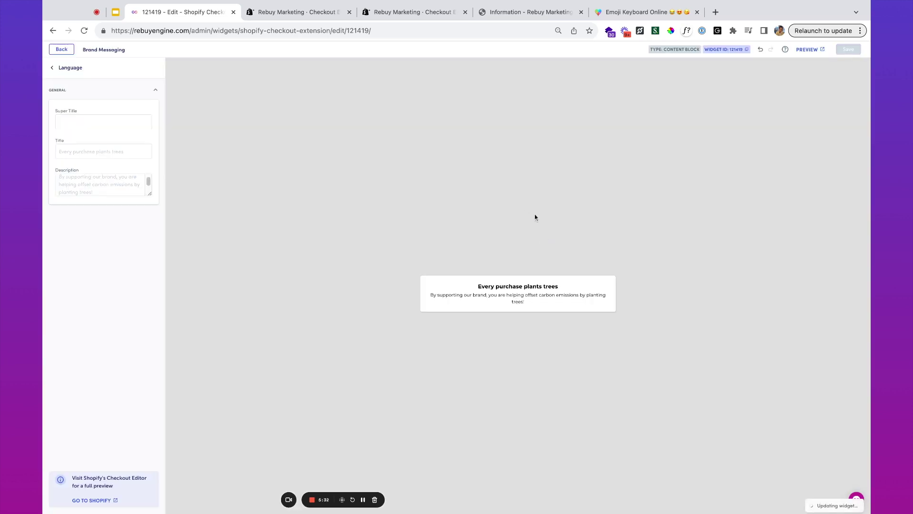
click(741, 50)
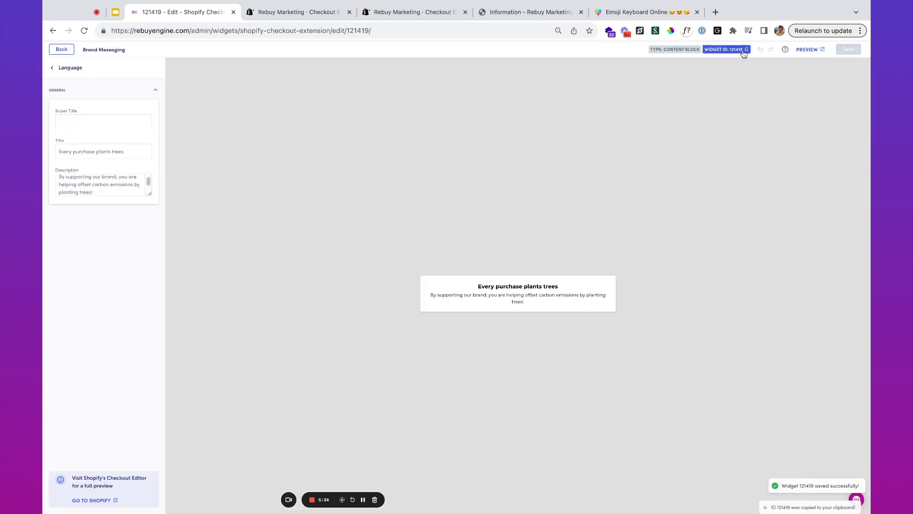
click(315, 20)
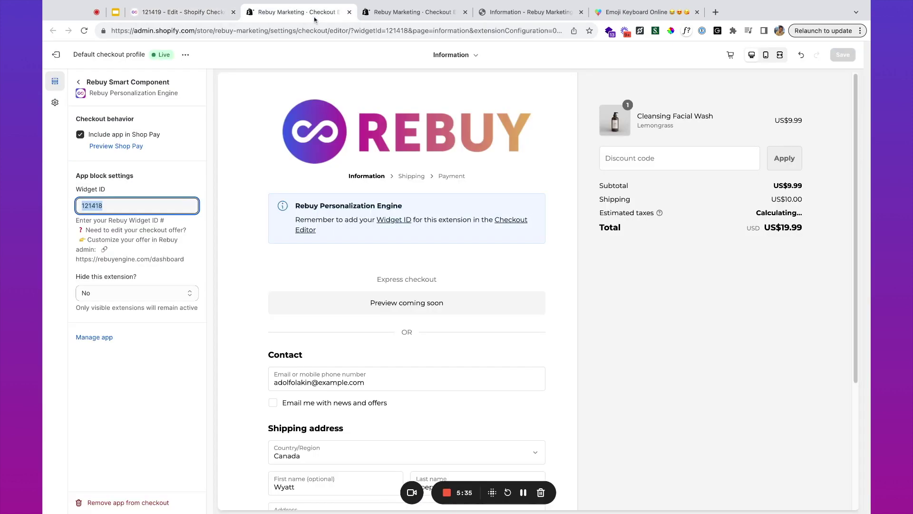
Add another Rebuy Smart Component with widget ID 121419, included in Shop Pay and not hidden.
click(83, 82)
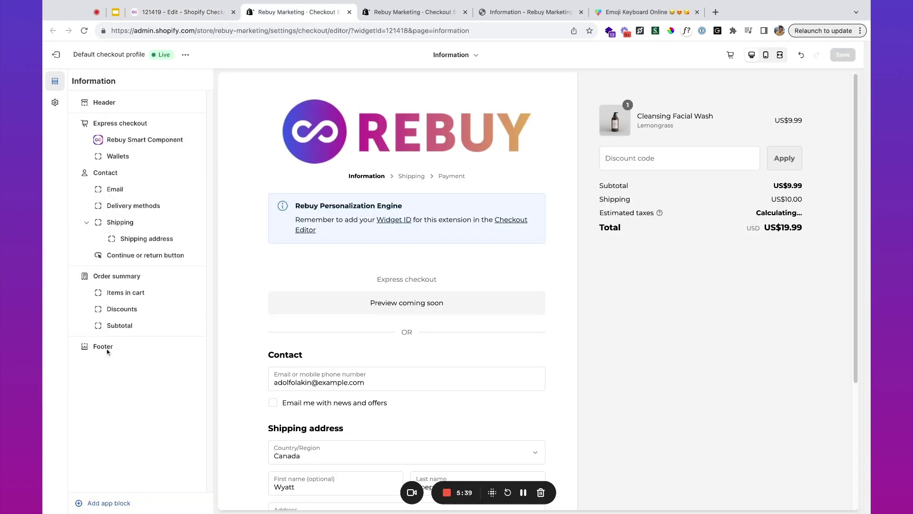
click(114, 503)
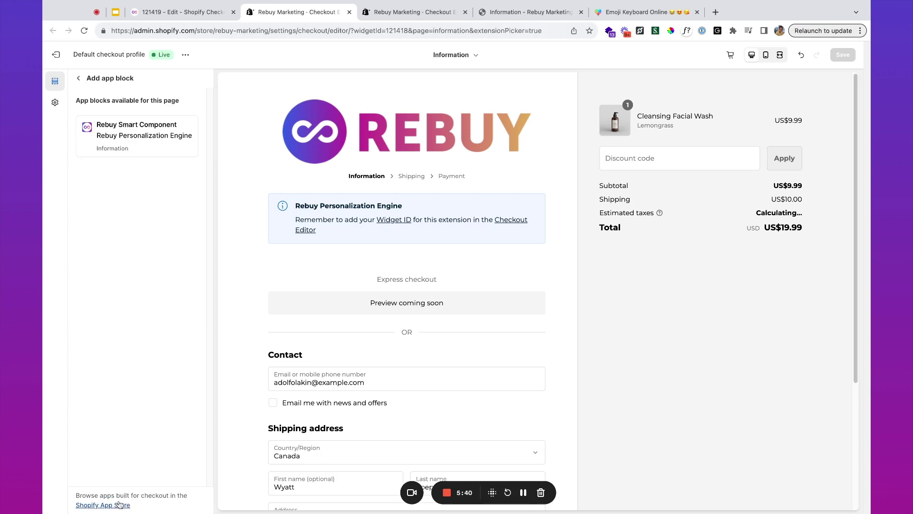
click(138, 140)
click(128, 195)
key(ctrl+v)
click(126, 138)
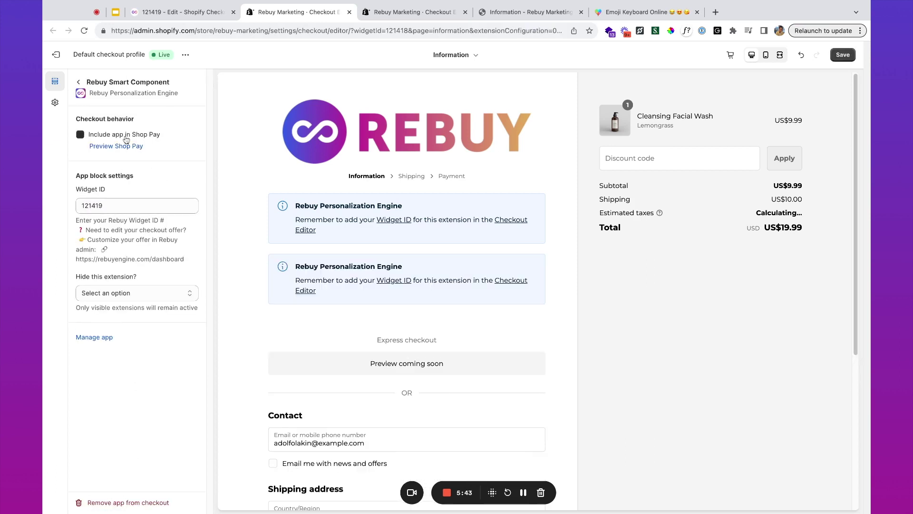
click(150, 299)
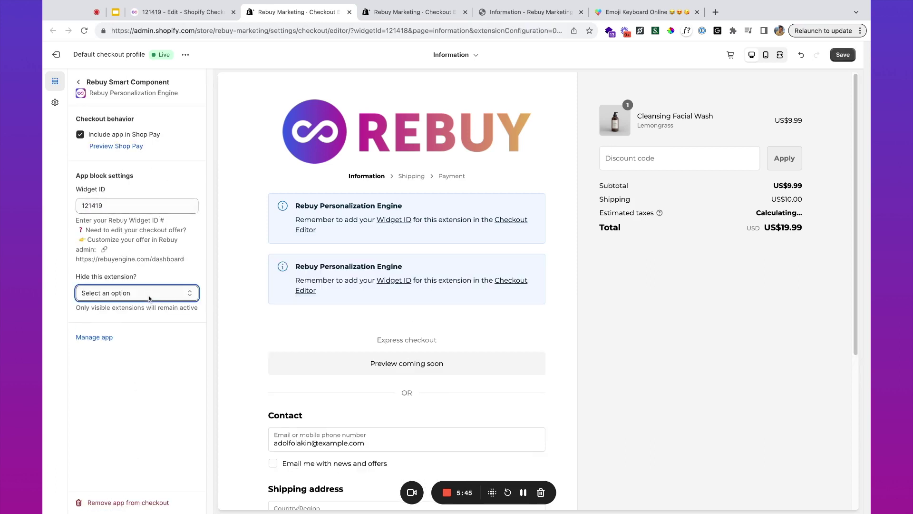
click(143, 309)
click(78, 82)
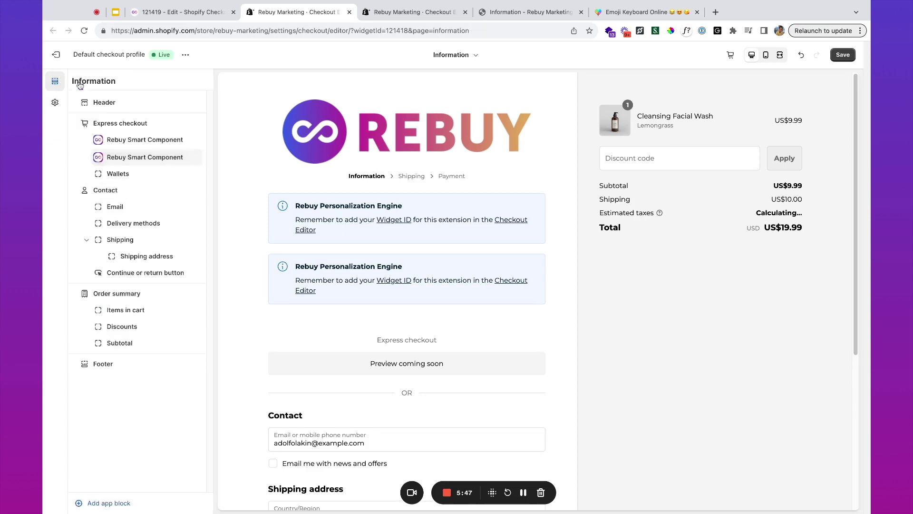
Drag the tree-planting block into Shipping above the shipping address, then save the checkout.
drag(97, 161, 109, 247)
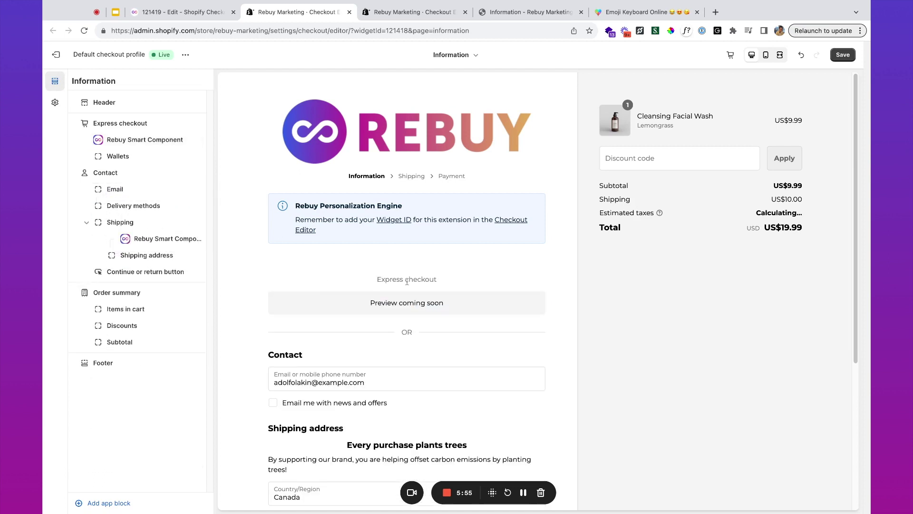
scroll(381, 283, down, 4)
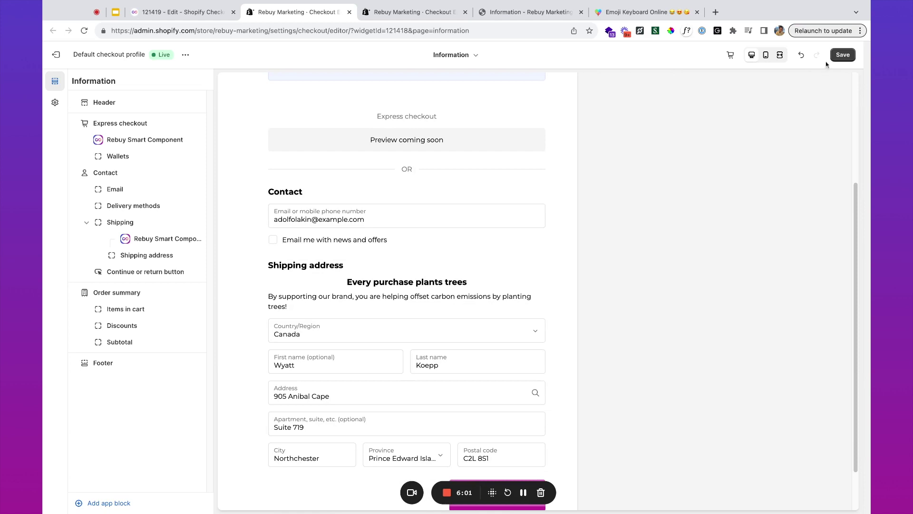
click(842, 55)
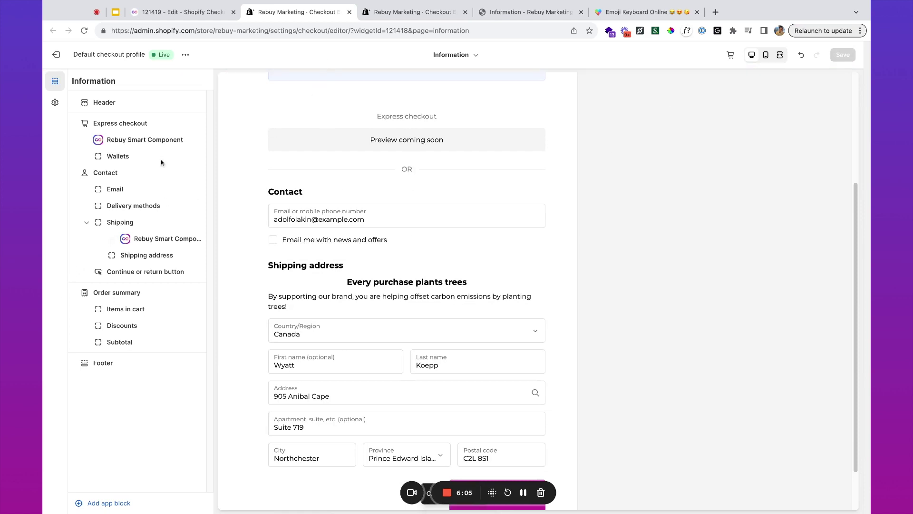
From Rebuy's checkout extensions list, create a Content Block widget named 'Limited Time Discount Code'.
click(185, 12)
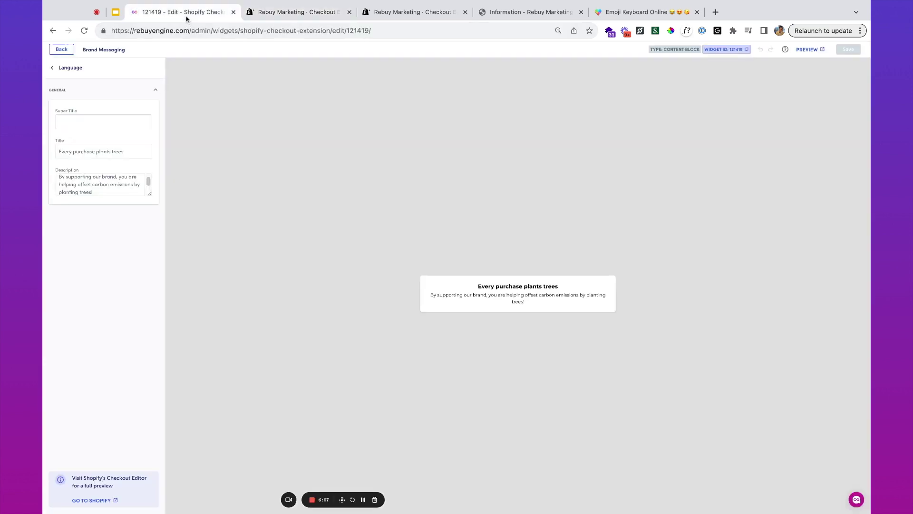
click(53, 67)
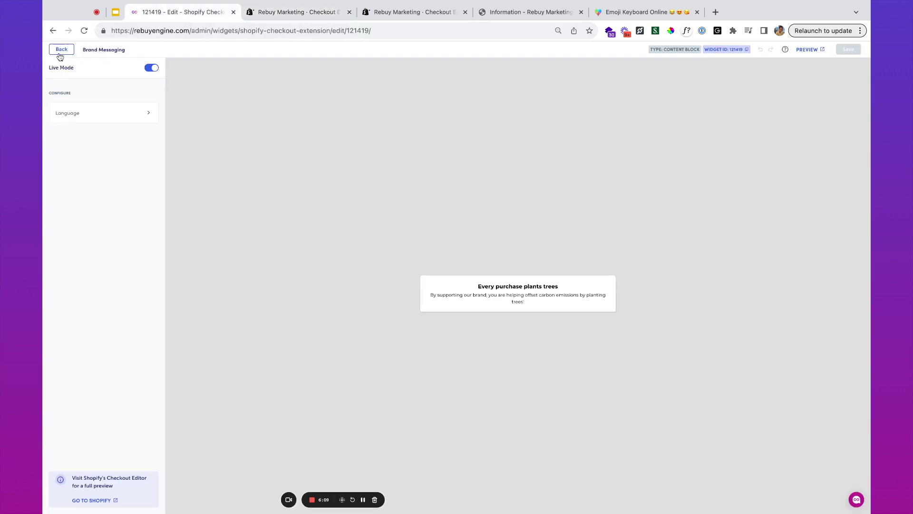
click(59, 50)
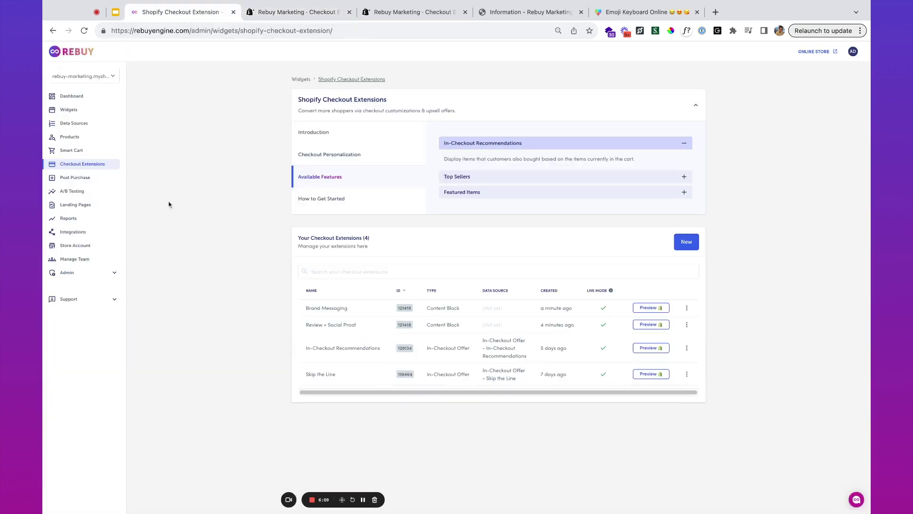
click(684, 245)
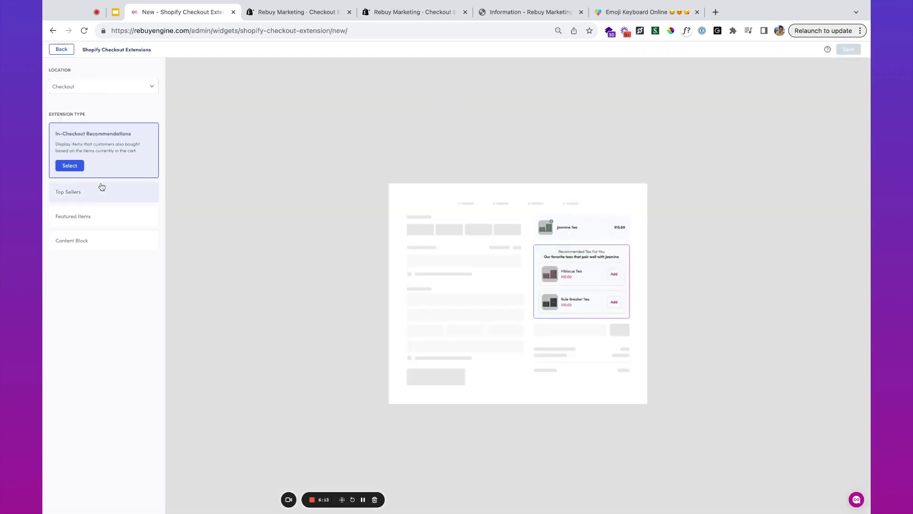
click(119, 241)
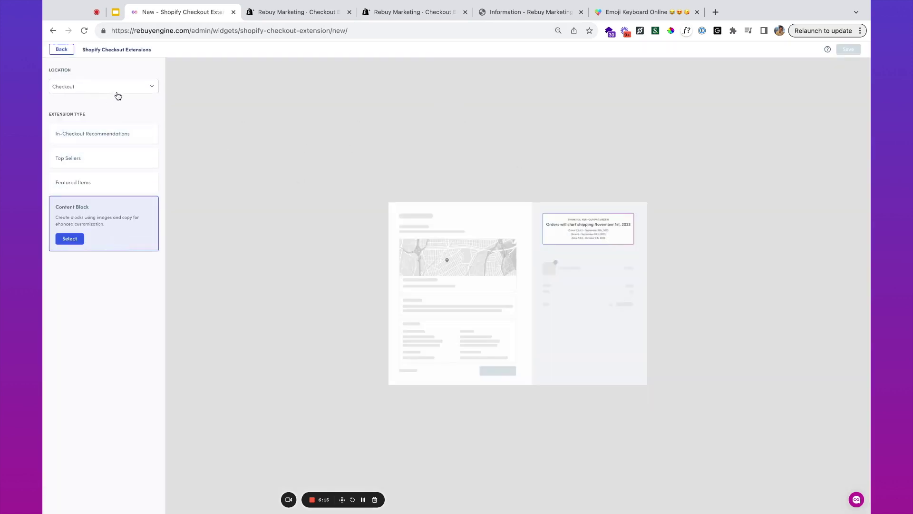
click(74, 240)
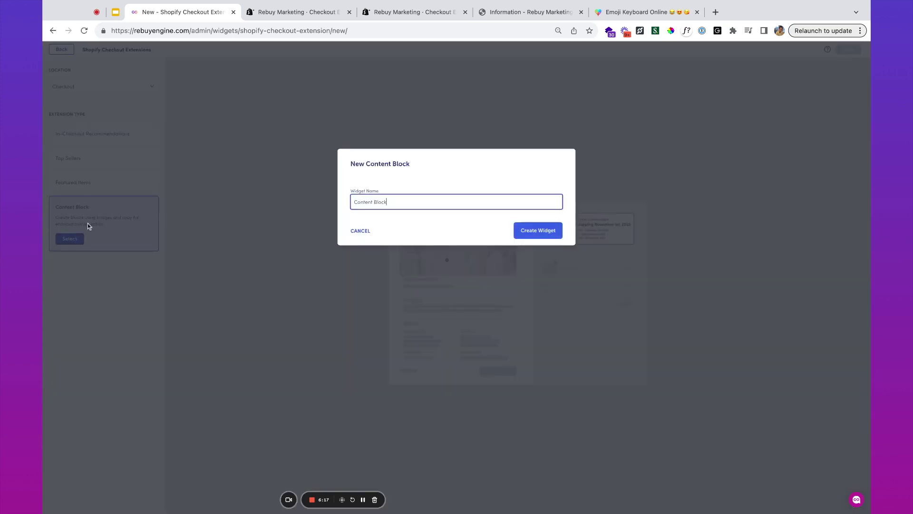
triple_click(414, 201)
text(Limited Time Discount Code)
click(547, 230)
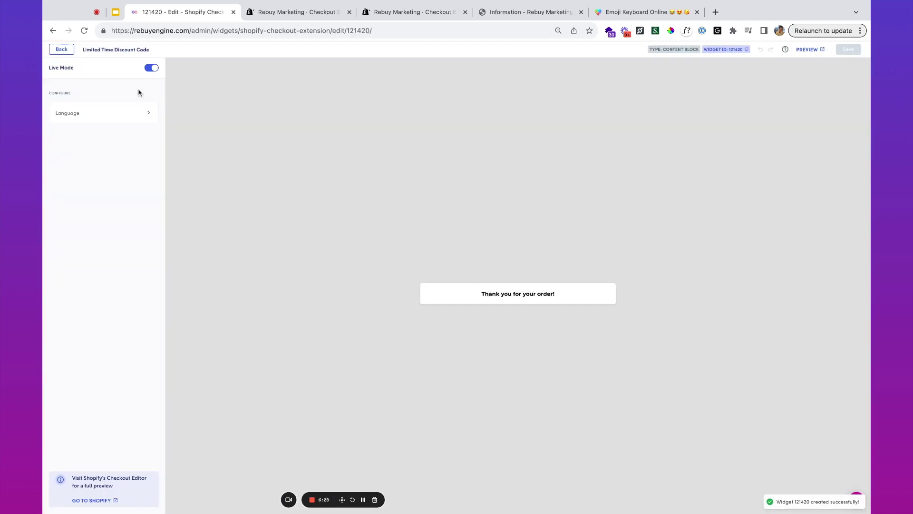
Set the title to 'Until 11/31/2023' and the description to 'Save 20% By Using SAVE20 discount code in checkout!'.
click(129, 113)
click(114, 154)
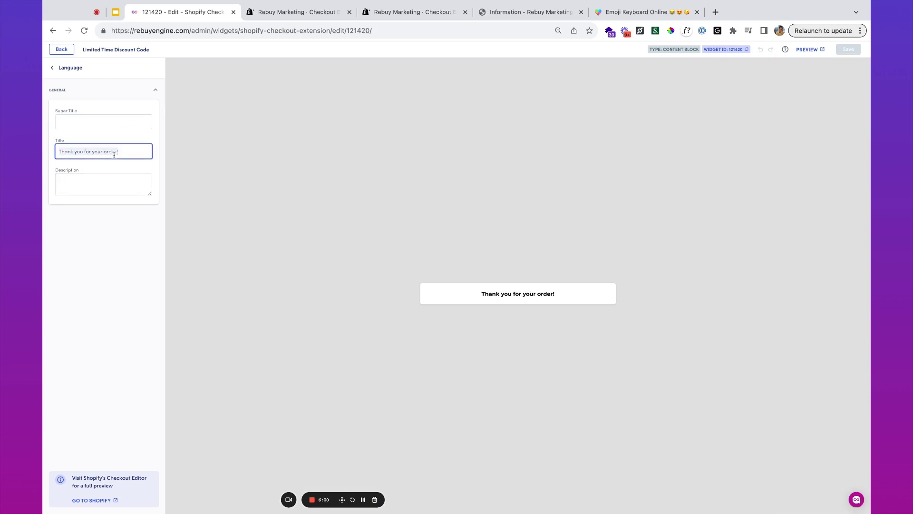
key(super+a)
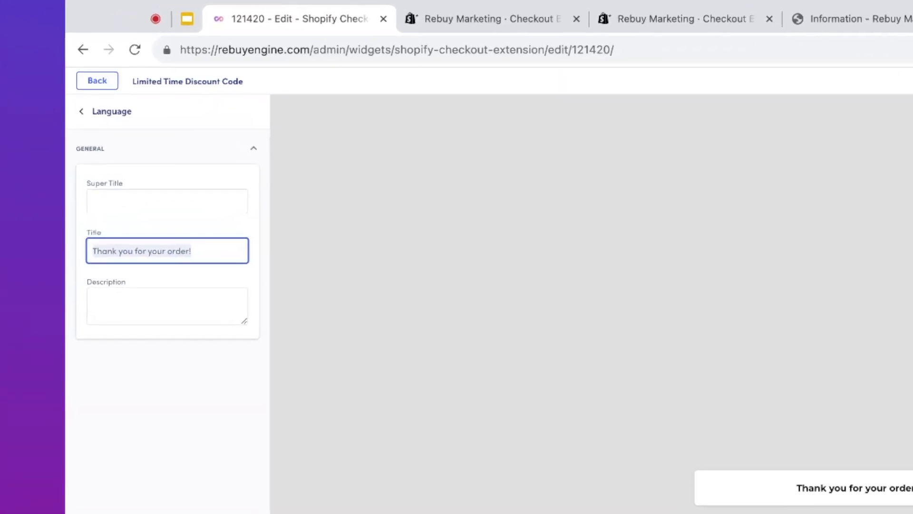
text(Until 11/31/)
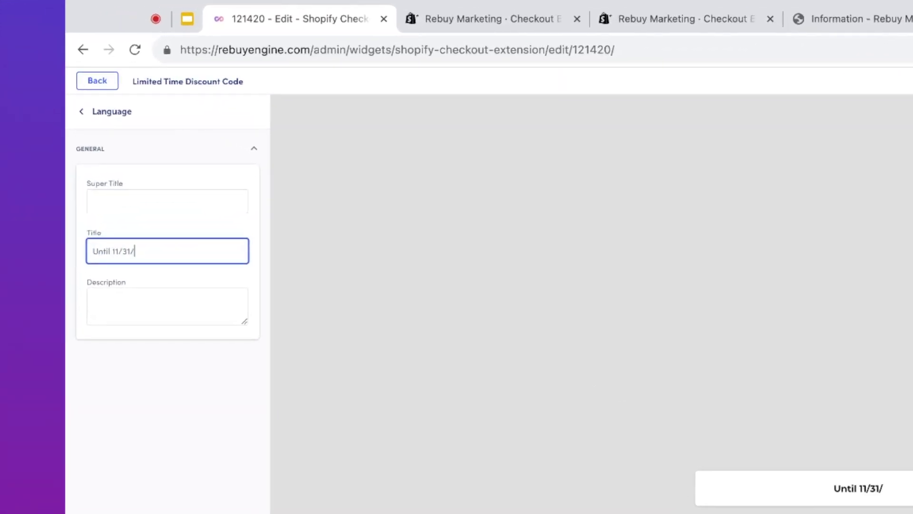
text(2023)
click(167, 306)
text(Save )
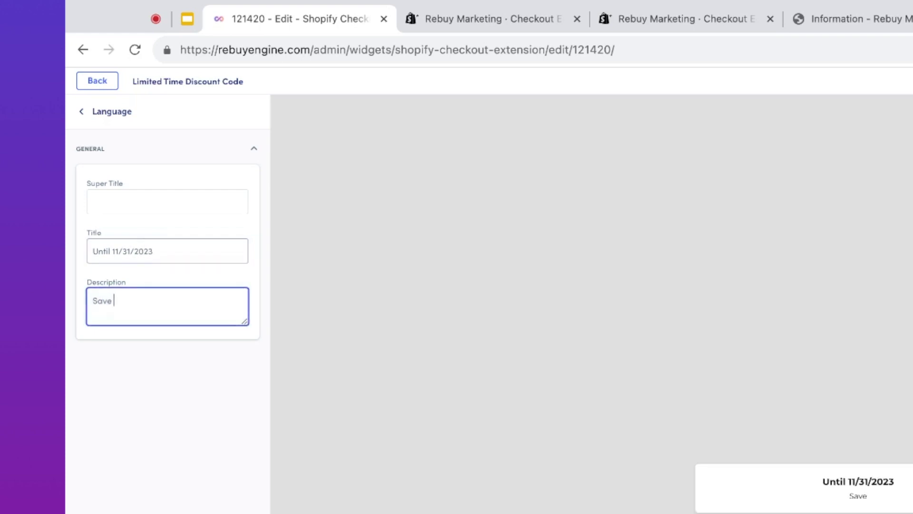
text(20% By Using )
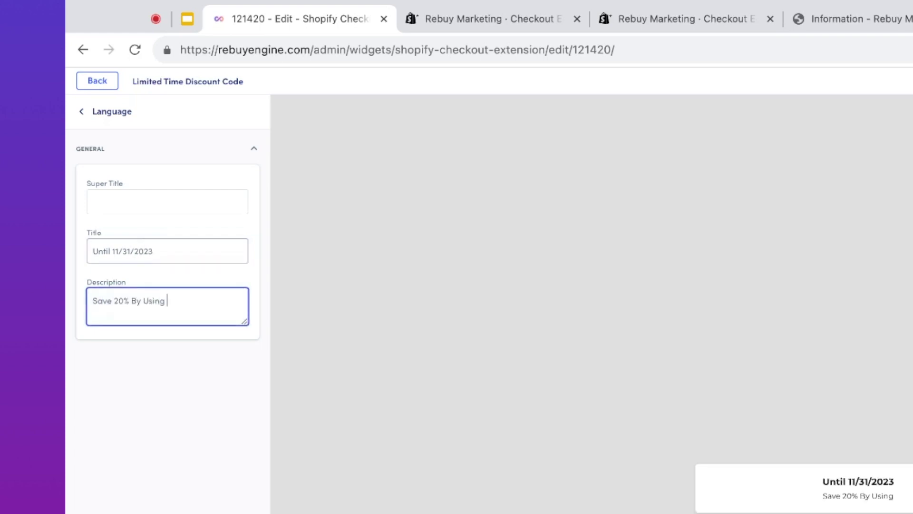
text(SAVE20 )
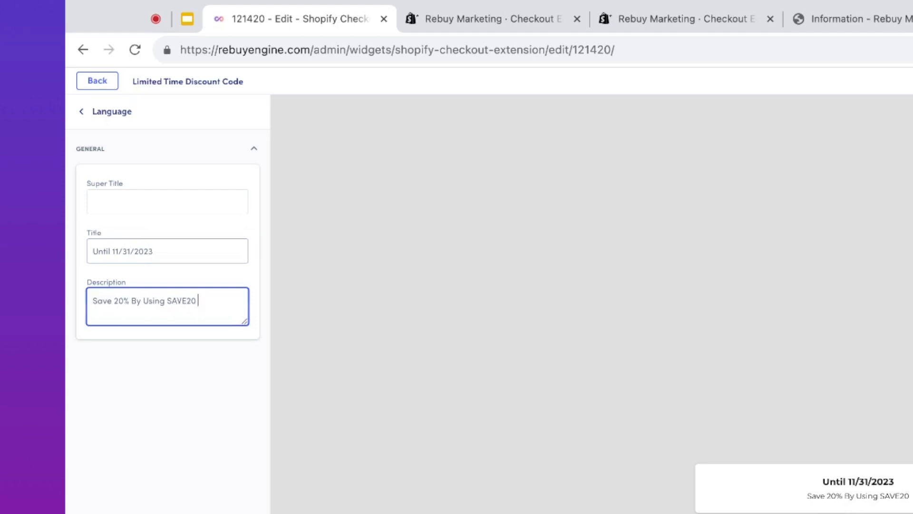
text(discount code in checkout)
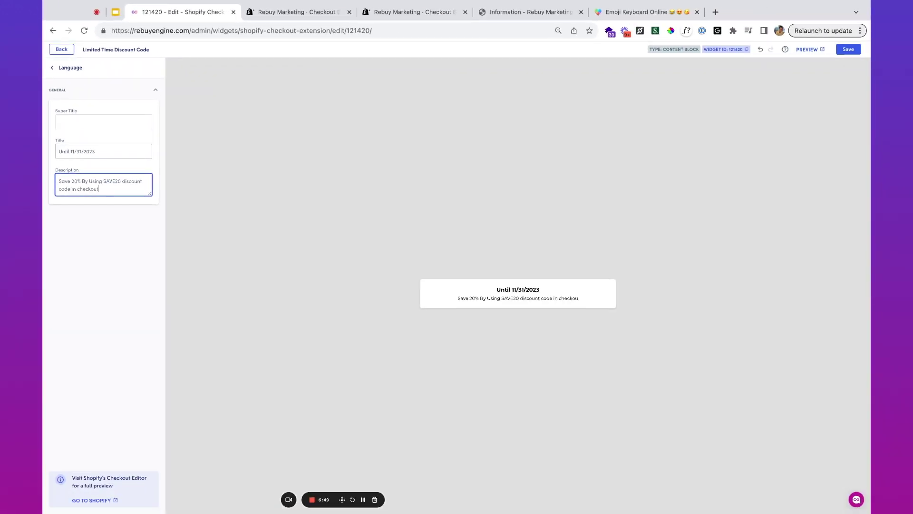
text(!)
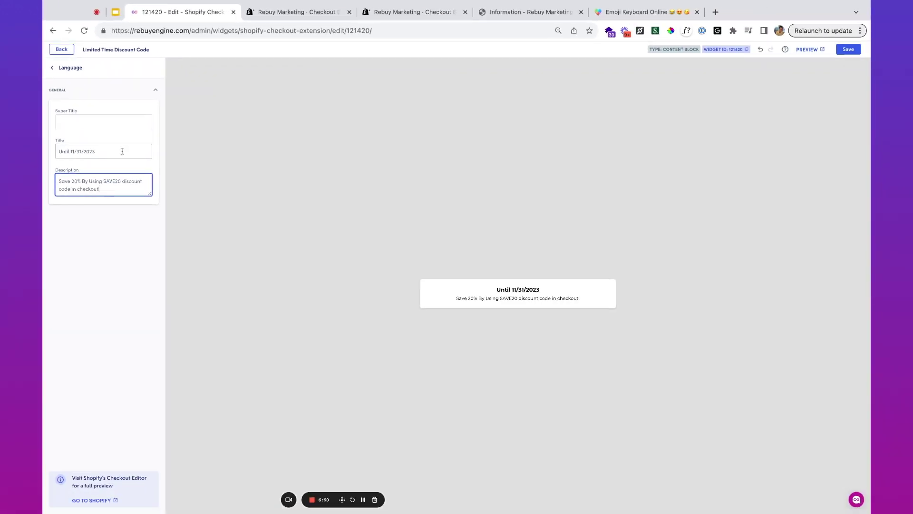
Save the discount code widget and copy its widget ID 121420.
click(848, 50)
click(551, 230)
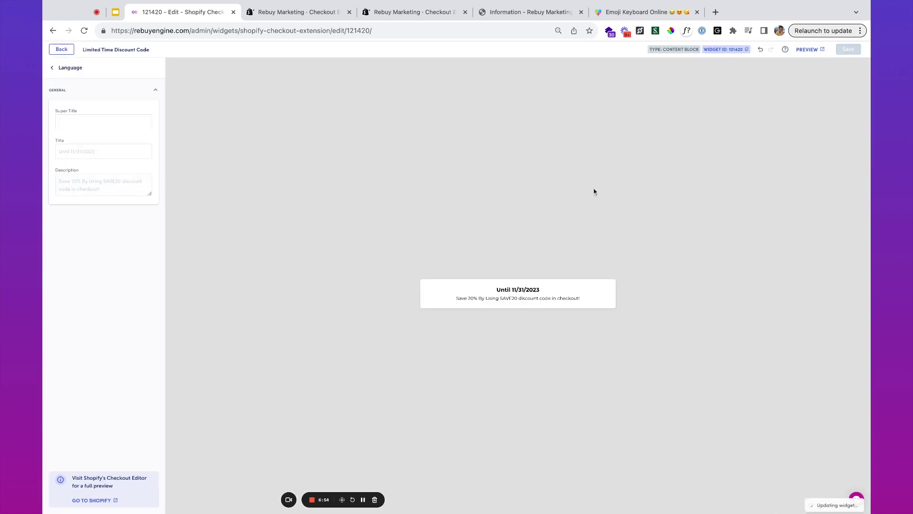
click(734, 50)
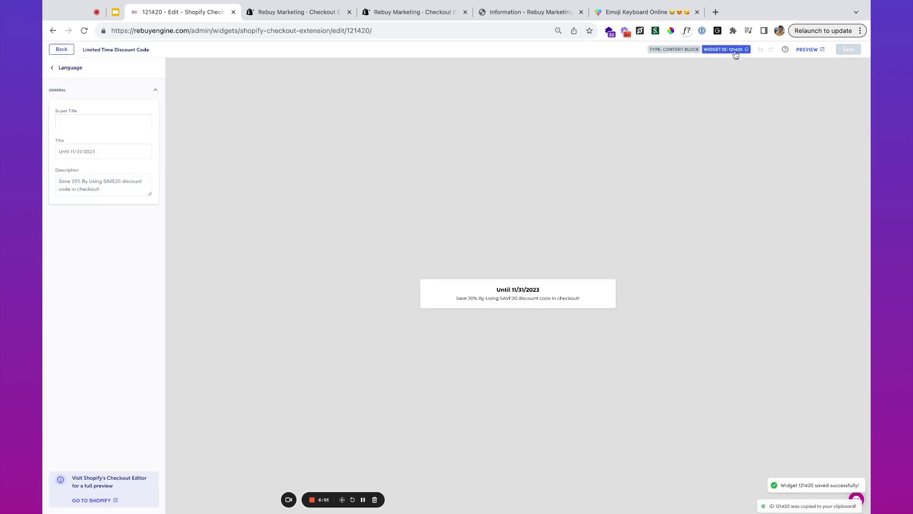
Add a visible Rebuy Smart Component with widget 121420 in Shop Pay, placed below Items in cart.
click(264, 14)
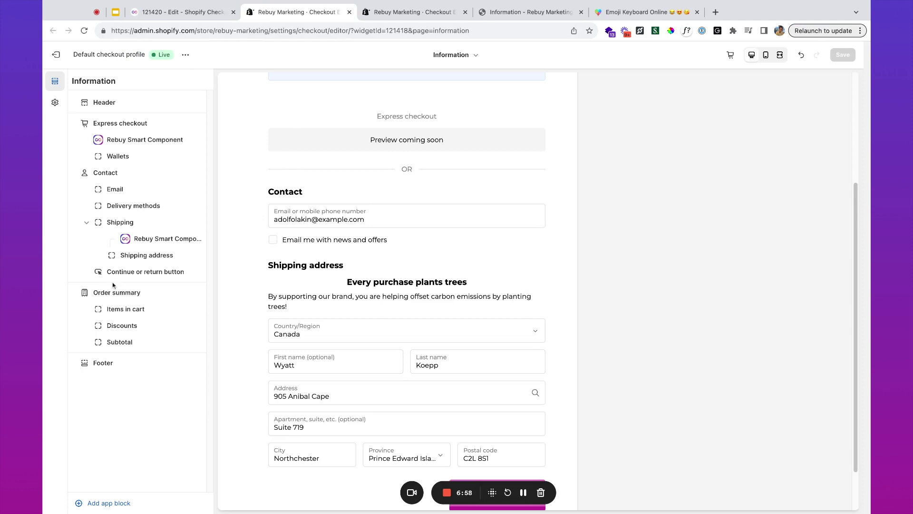
click(120, 503)
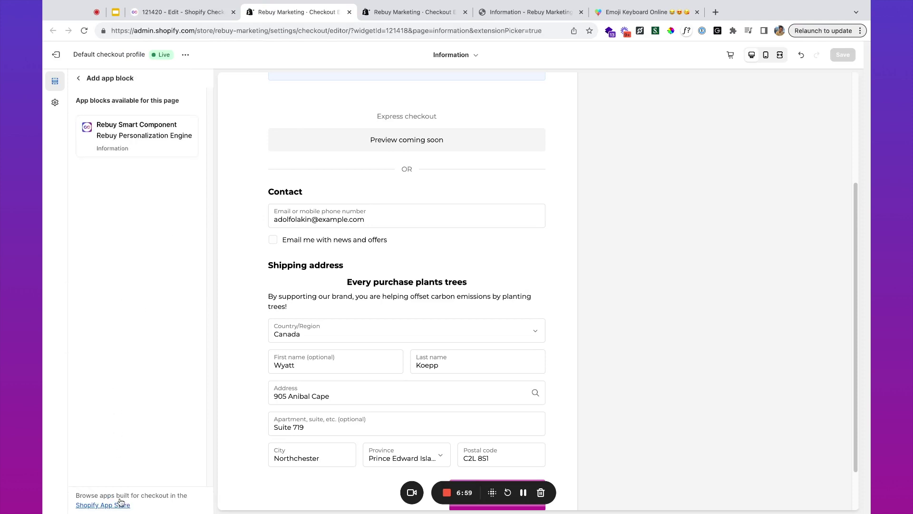
click(143, 142)
click(114, 193)
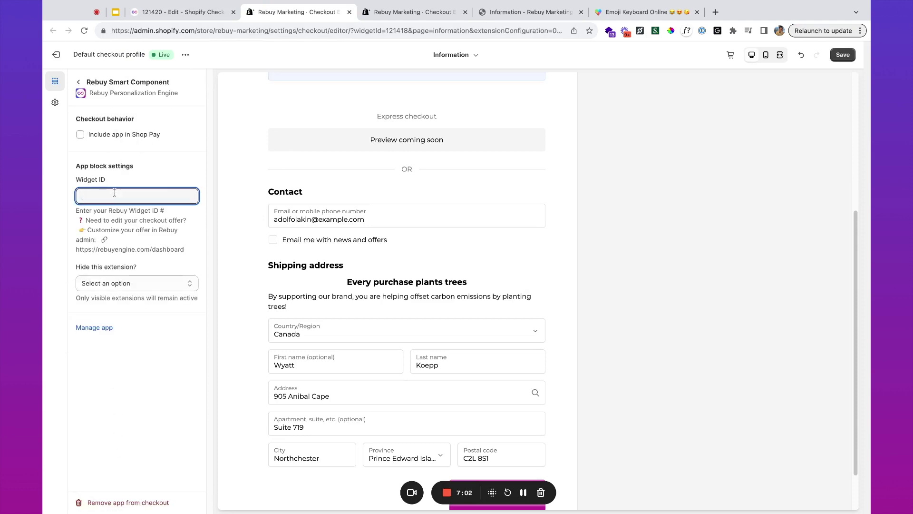
key(ctrl+v)
click(104, 135)
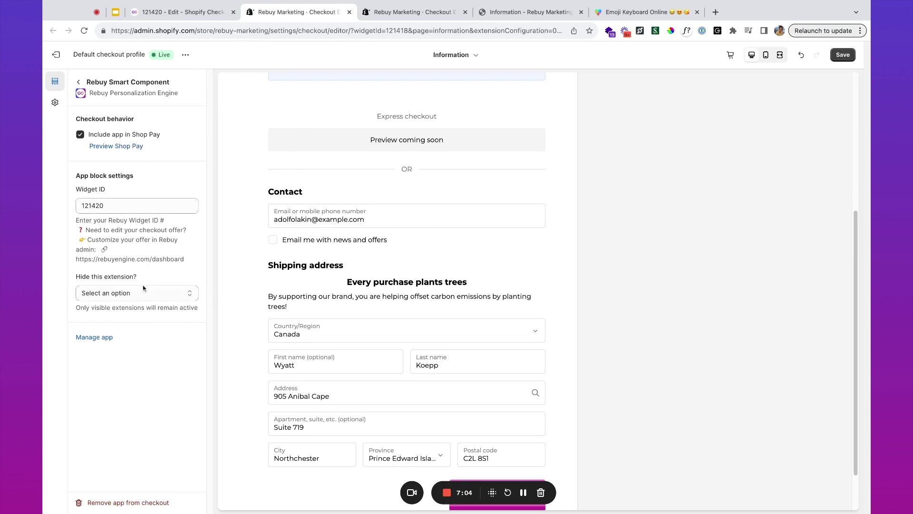
click(104, 293)
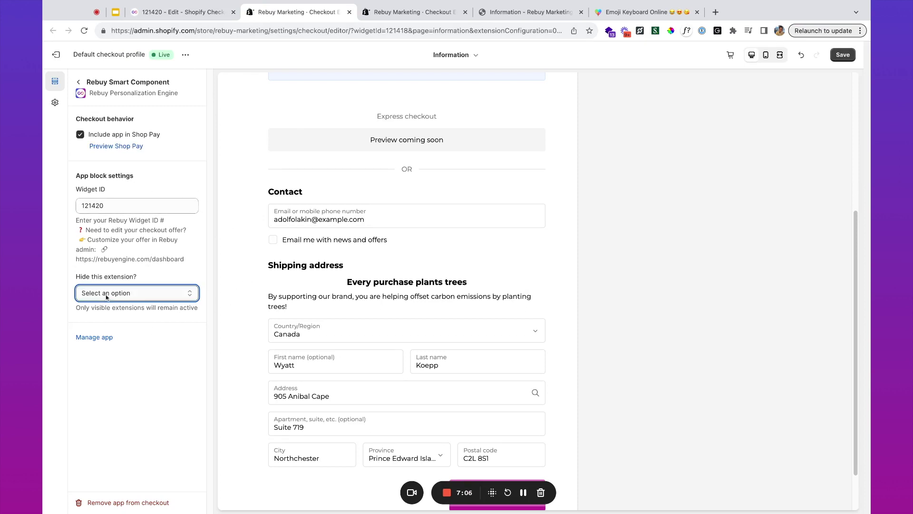
click(105, 304)
click(79, 82)
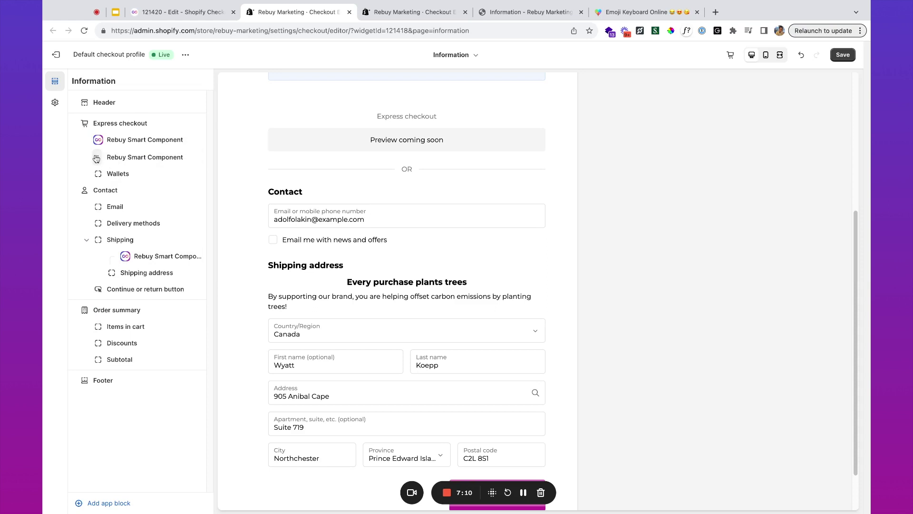
drag(96, 159, 101, 381)
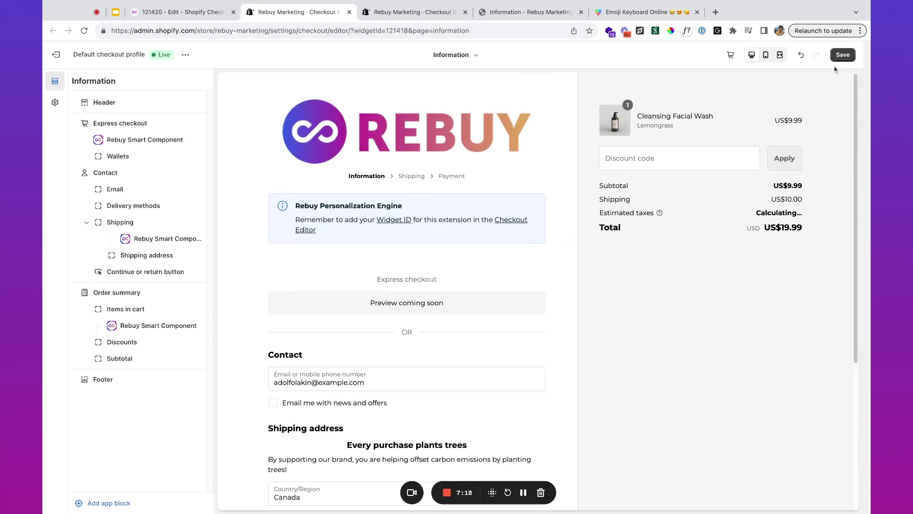
Save the checkout, check the SAVE20 banner in the preview, and return to the Rebuy editor.
click(841, 55)
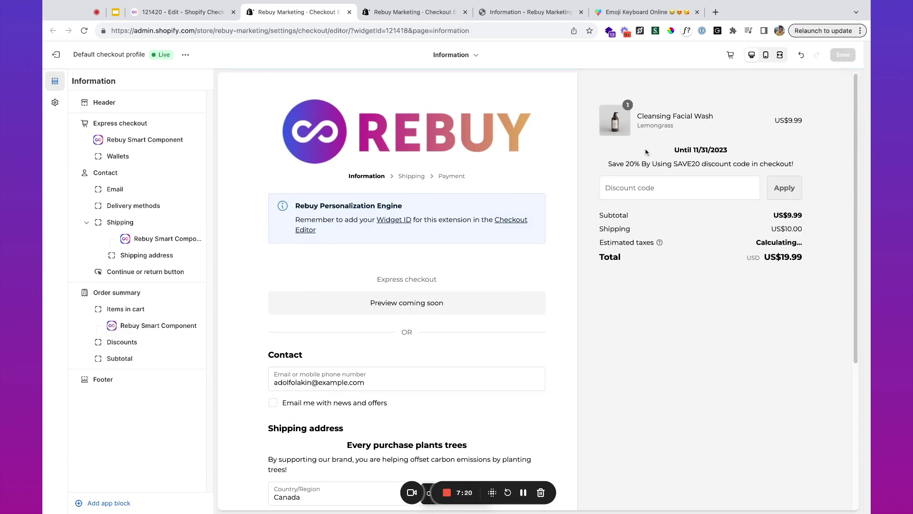
drag(695, 148, 784, 170)
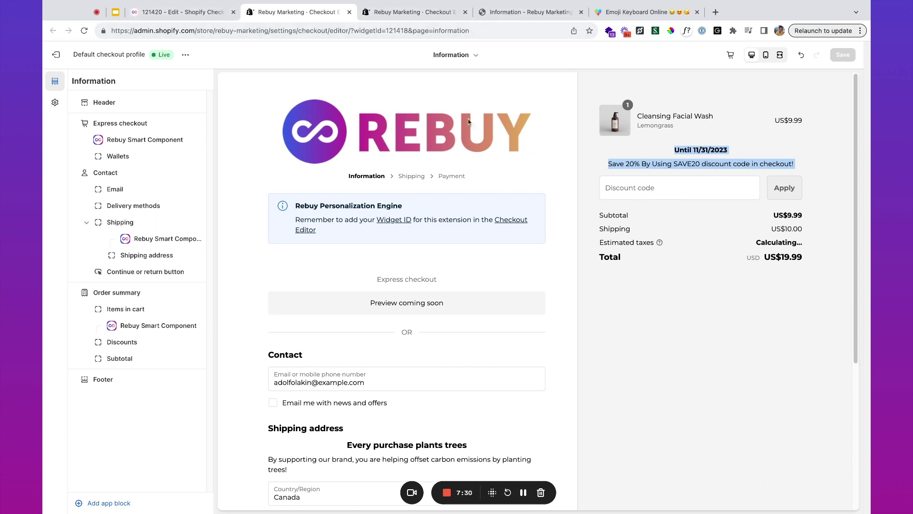
click(202, 15)
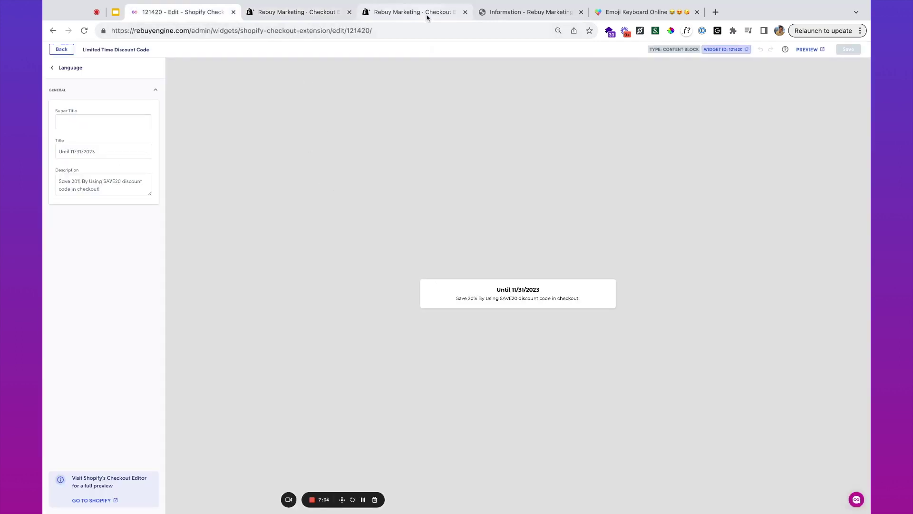
Reload the live checkout and highlight the five-star review and the SAVE20 discount banner.
click(504, 15)
click(84, 30)
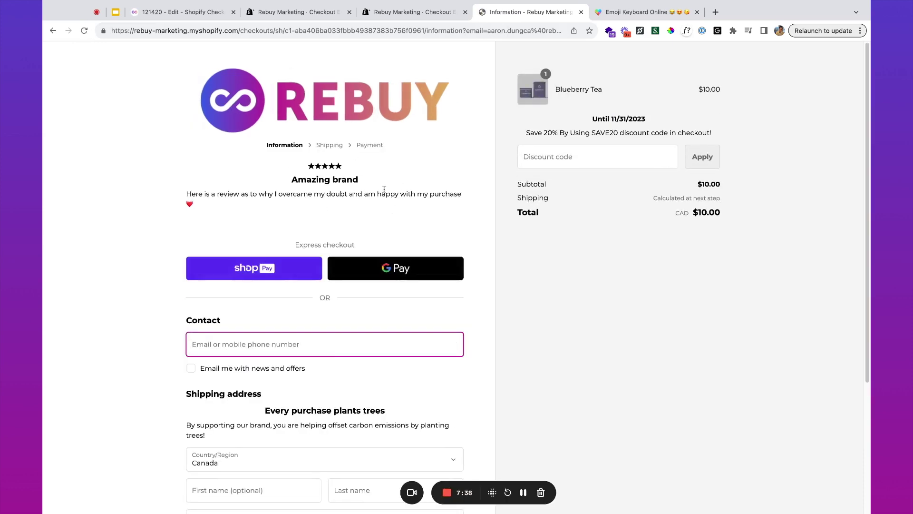
drag(385, 194, 304, 168)
drag(523, 114, 724, 134)
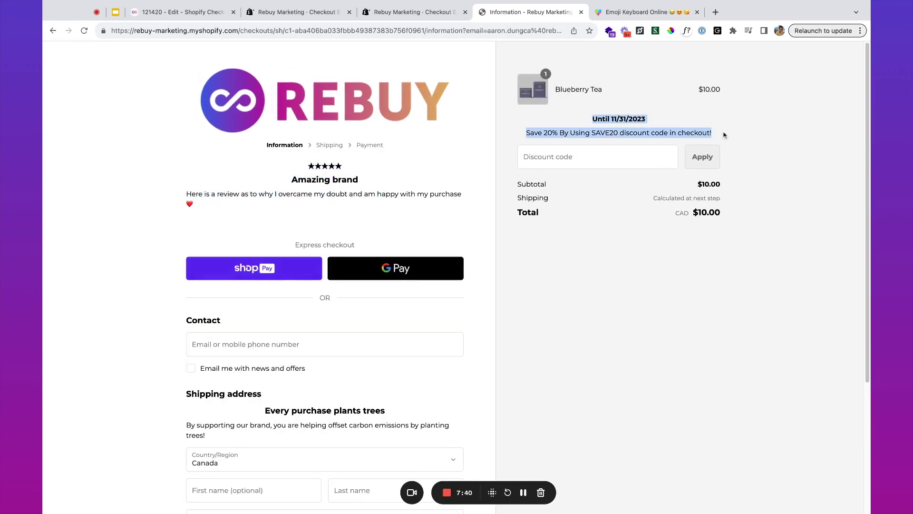
double_click(616, 132)
click(616, 132)
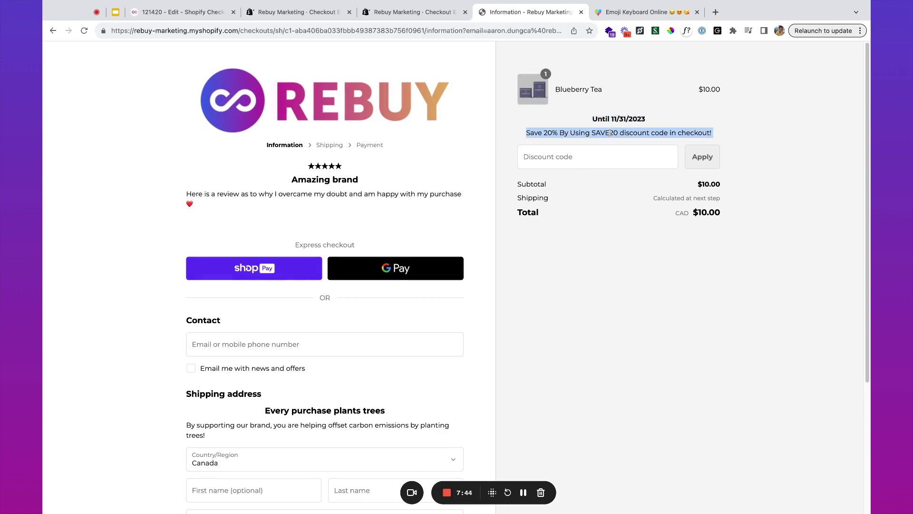
double_click(614, 133)
drag(613, 132, 637, 133)
drag(545, 133, 715, 134)
Scroll down and highlight the tree-planting brand message on the live checkout.
scroll(542, 254, down, 3)
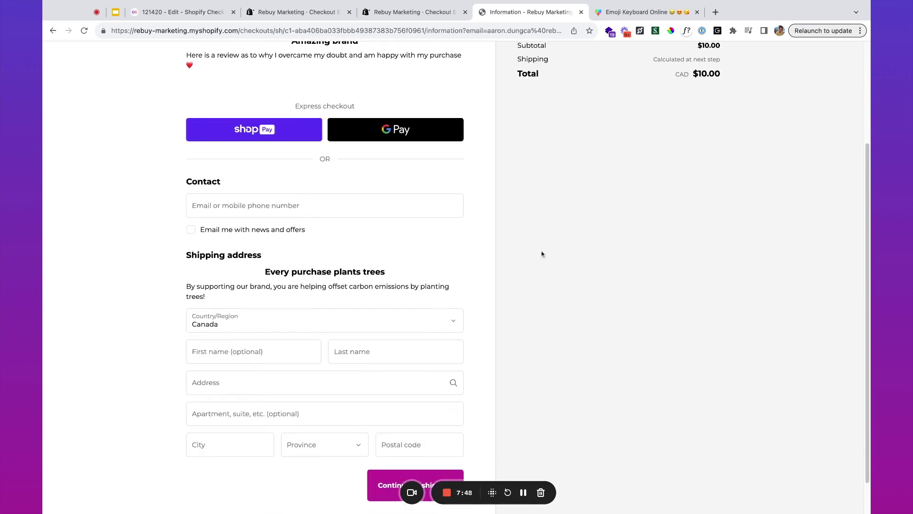
drag(297, 271, 427, 297)
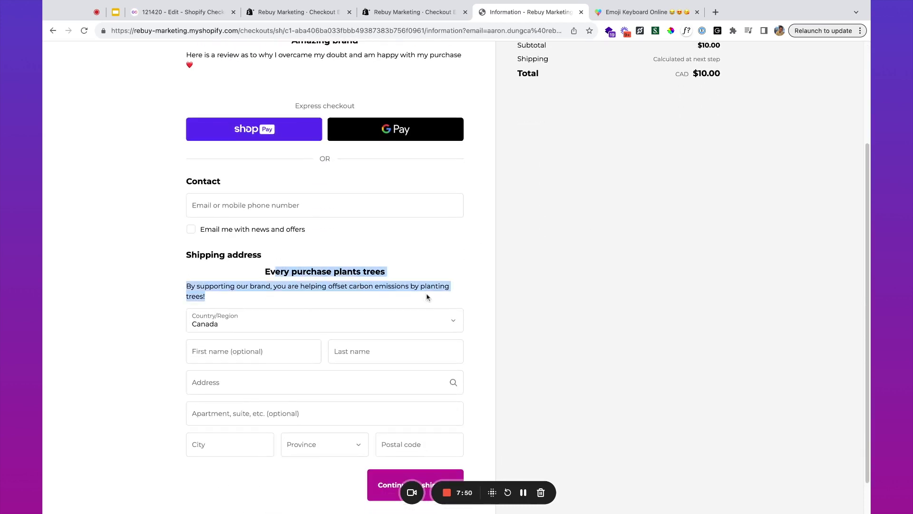
drag(265, 271, 447, 296)
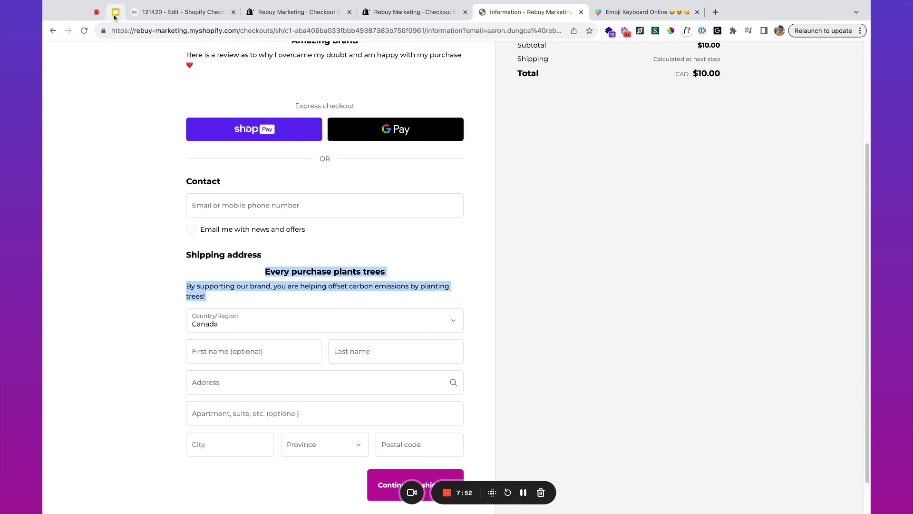